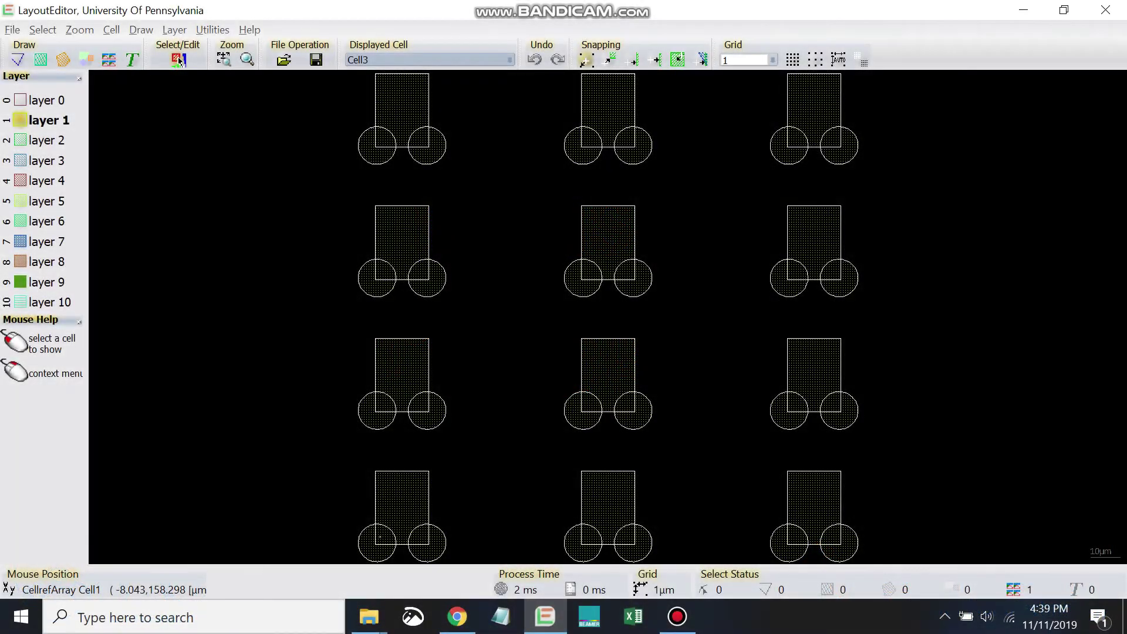
- Create a new cell and name it Cell4
right_click(388, 61)
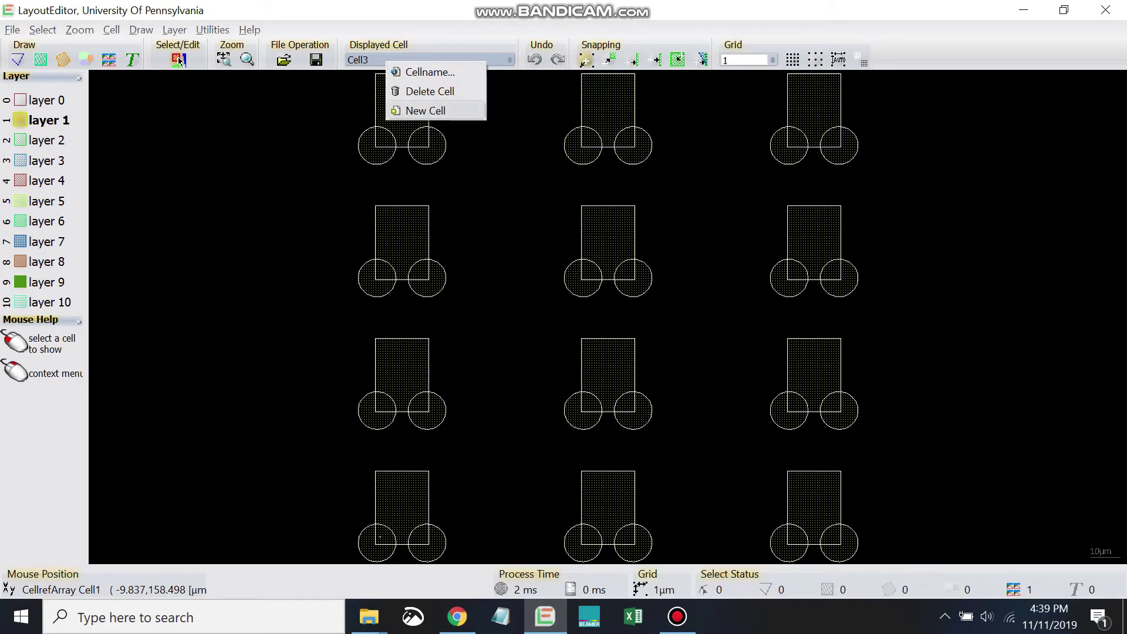
left_click(435, 110)
right_click(427, 59)
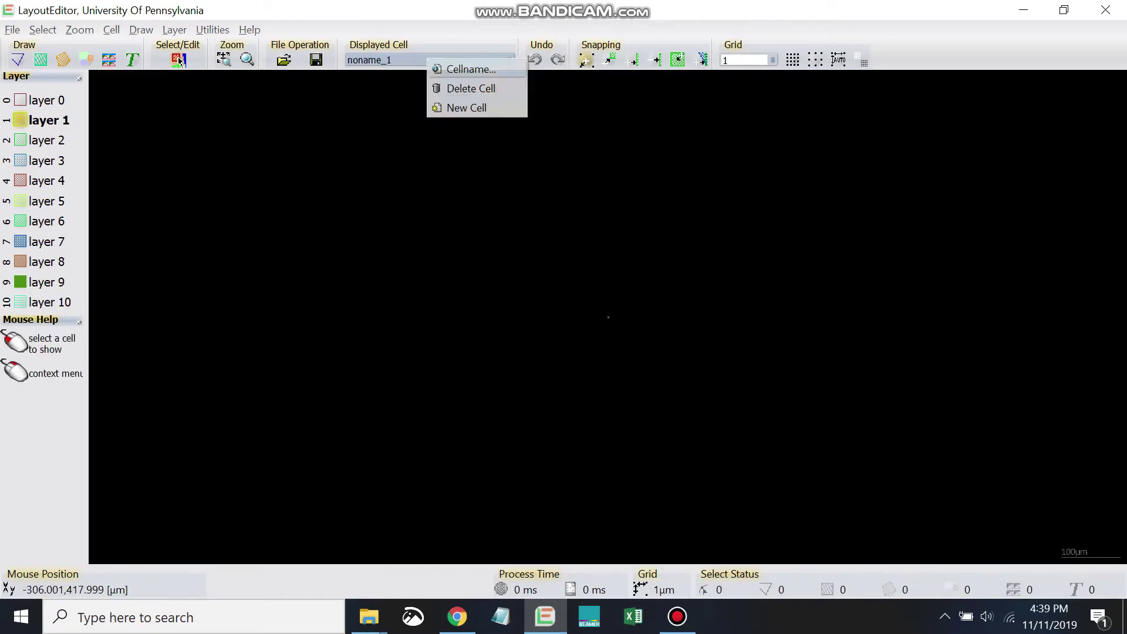
left_click(471, 69)
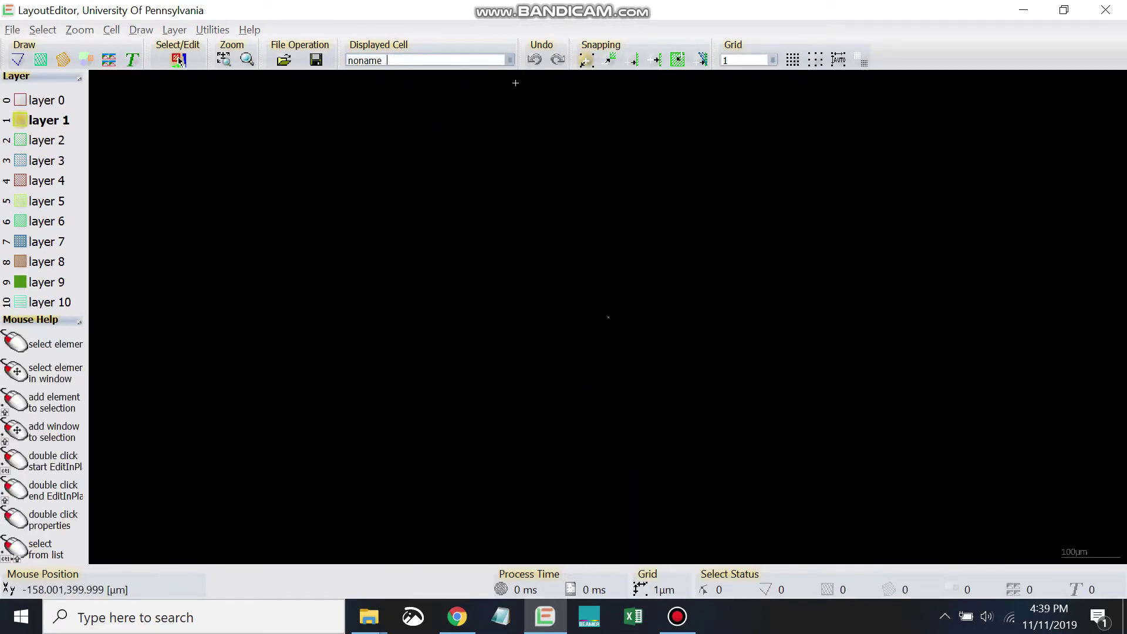
key("ctrl+a")
key("BackSpace")
type("C")
key("Return")
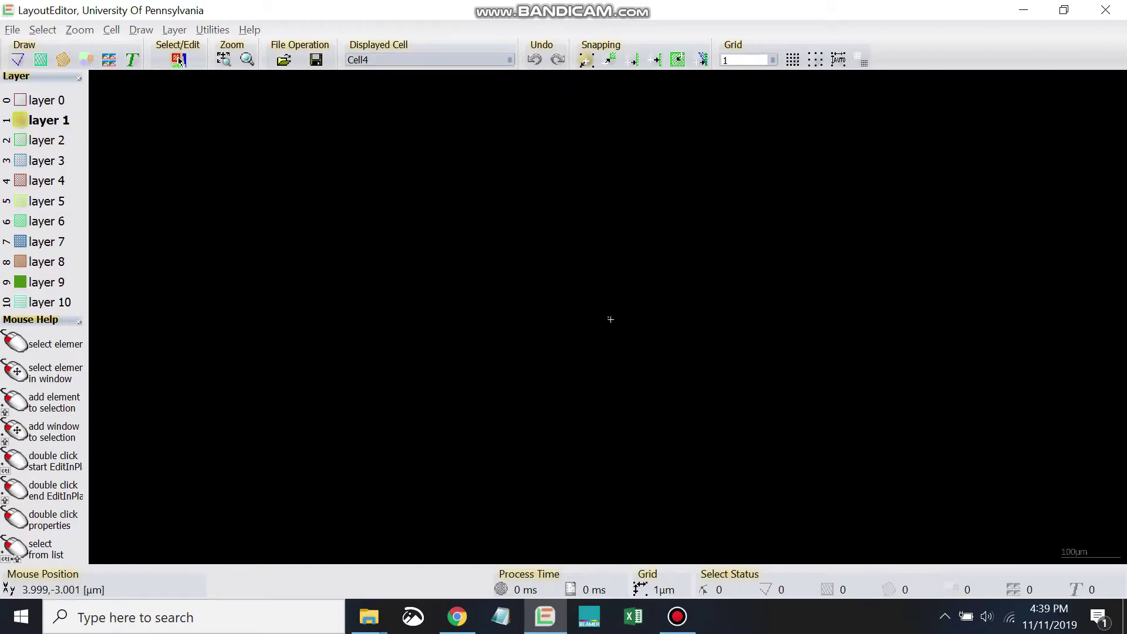
- Draw two circles of about 11 µm radius on layer 1, centred near (-36, 16) and (-36, -19)
scroll(609, 319, "up", 3)
scroll(608, 319, "up", 5)
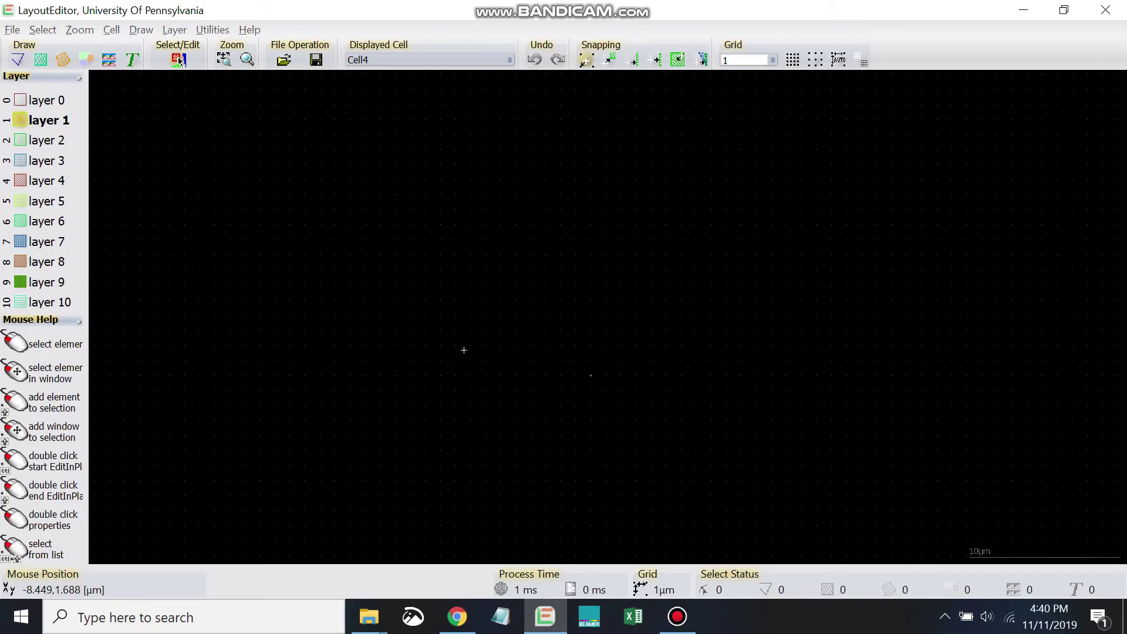
key("c")
scroll(331, 210, "down", 1)
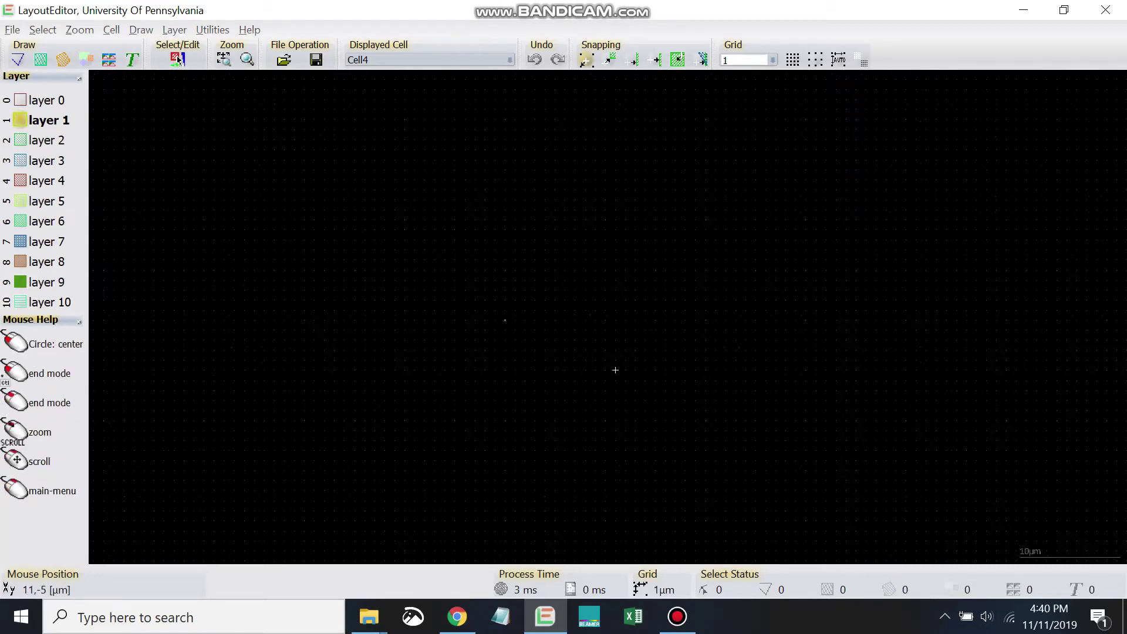
scroll(607, 367, "down", 1)
left_click(297, 229)
left_click(353, 272)
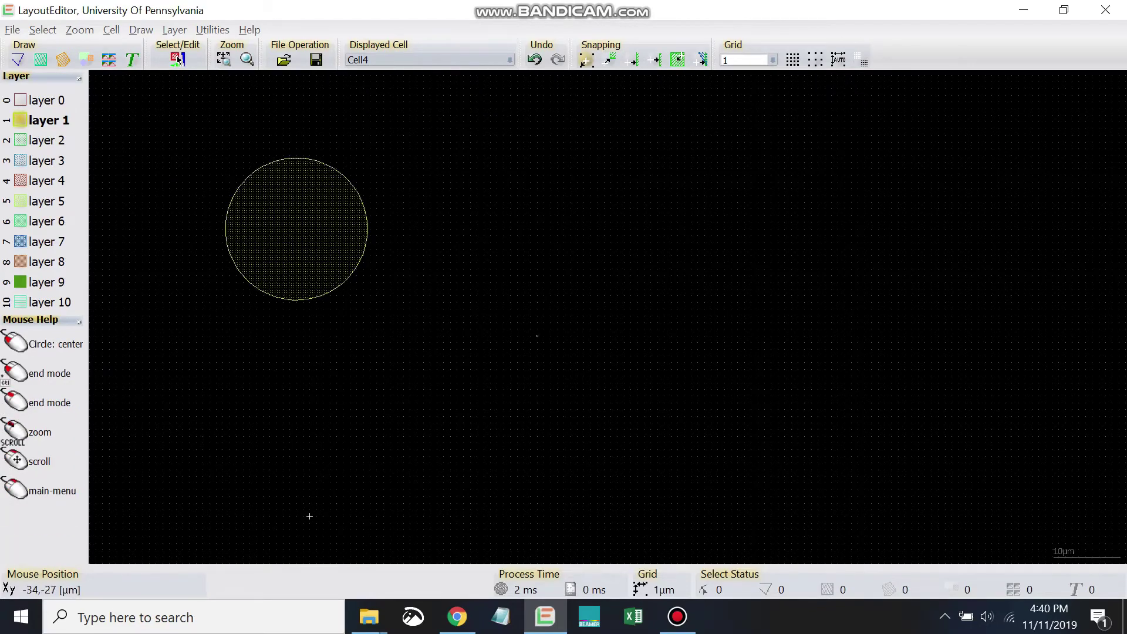
left_click(296, 463)
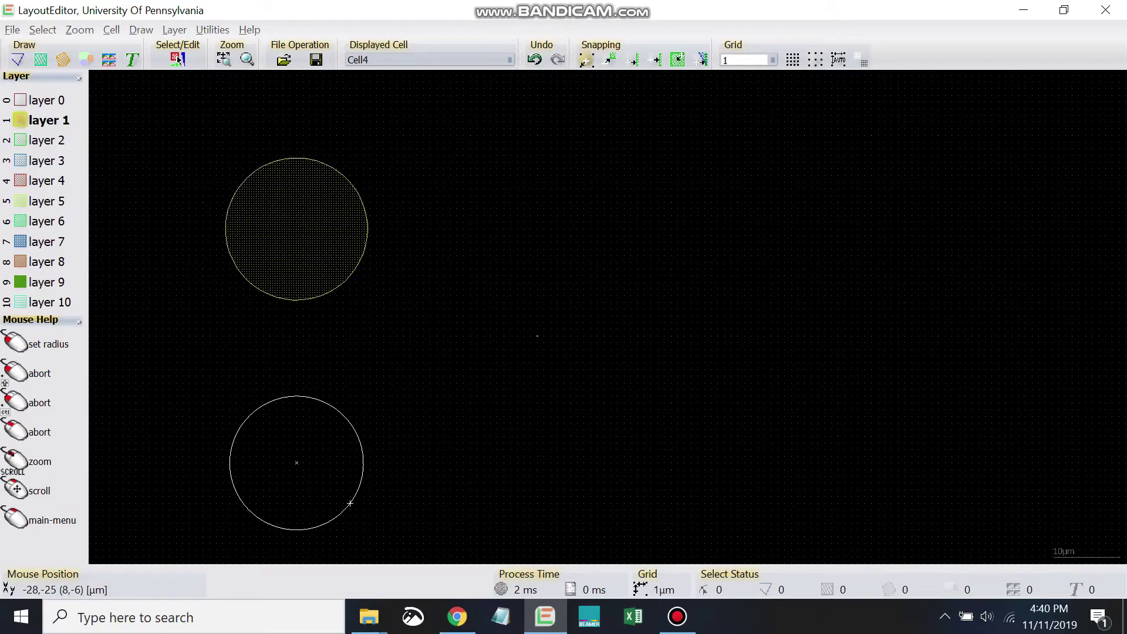
left_click(355, 503)
- Draw two more circles opposite the first pair: about 11 µm radius near (21, 16) and about 9 µm radius near (19, -19)
left_click(678, 229)
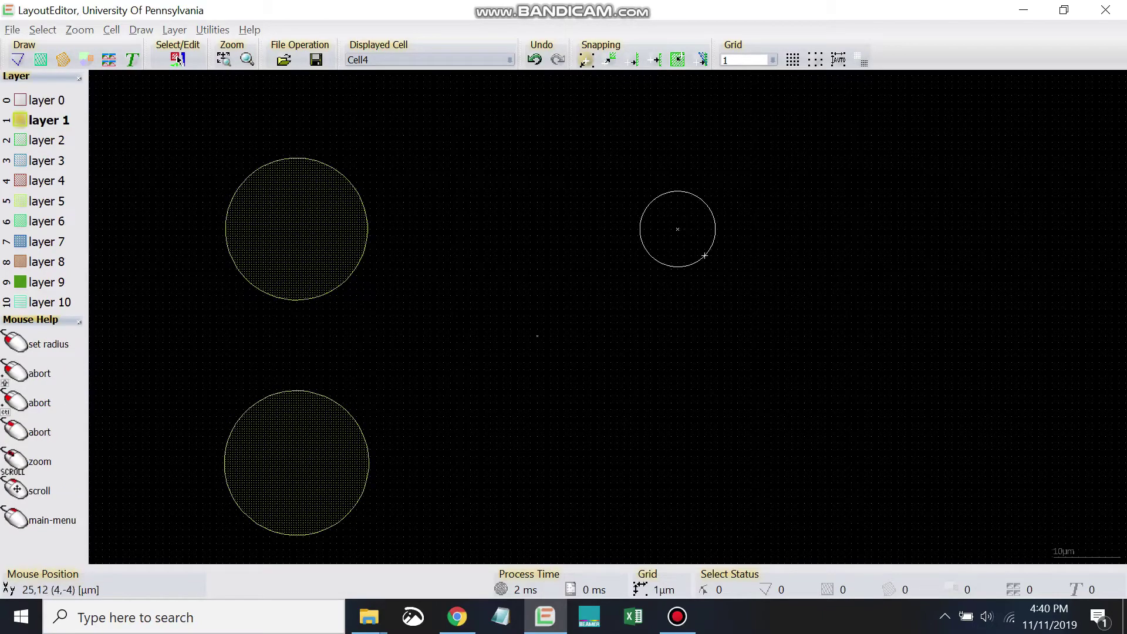
left_click(733, 276)
scroll(593, 127, "down", 1)
scroll(511, 217, "up", 1)
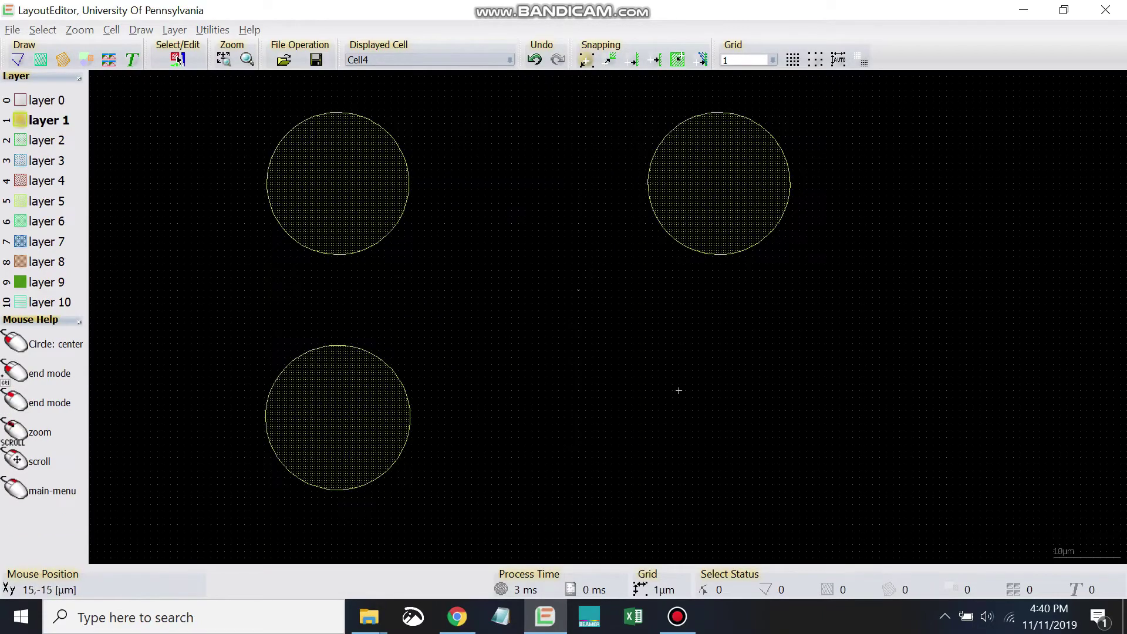
left_click(705, 418)
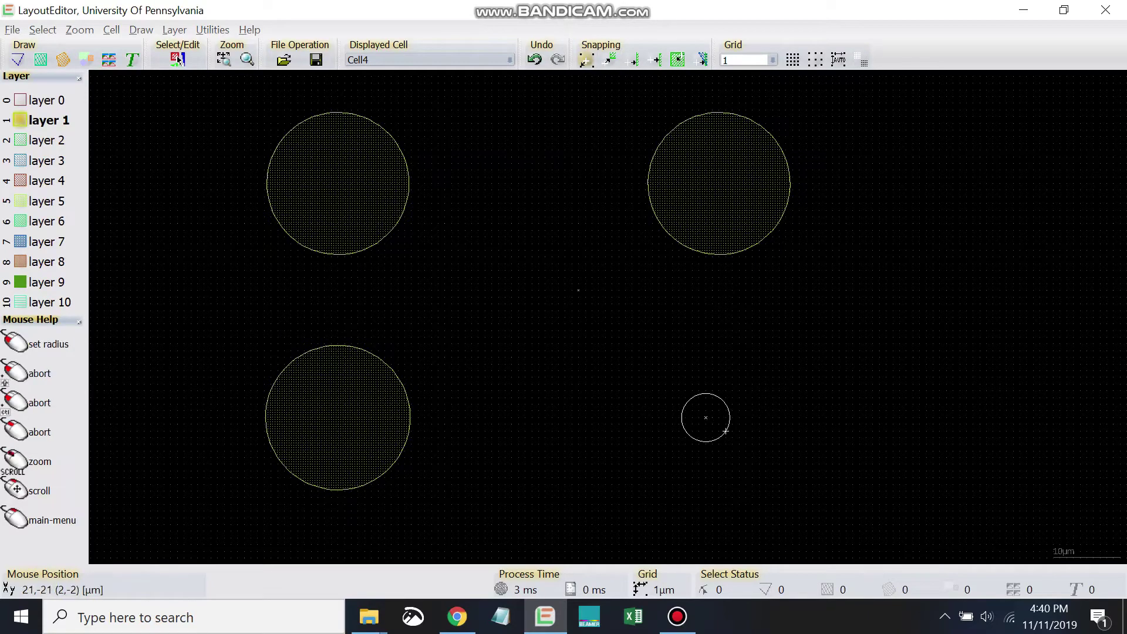
left_click(768, 417)
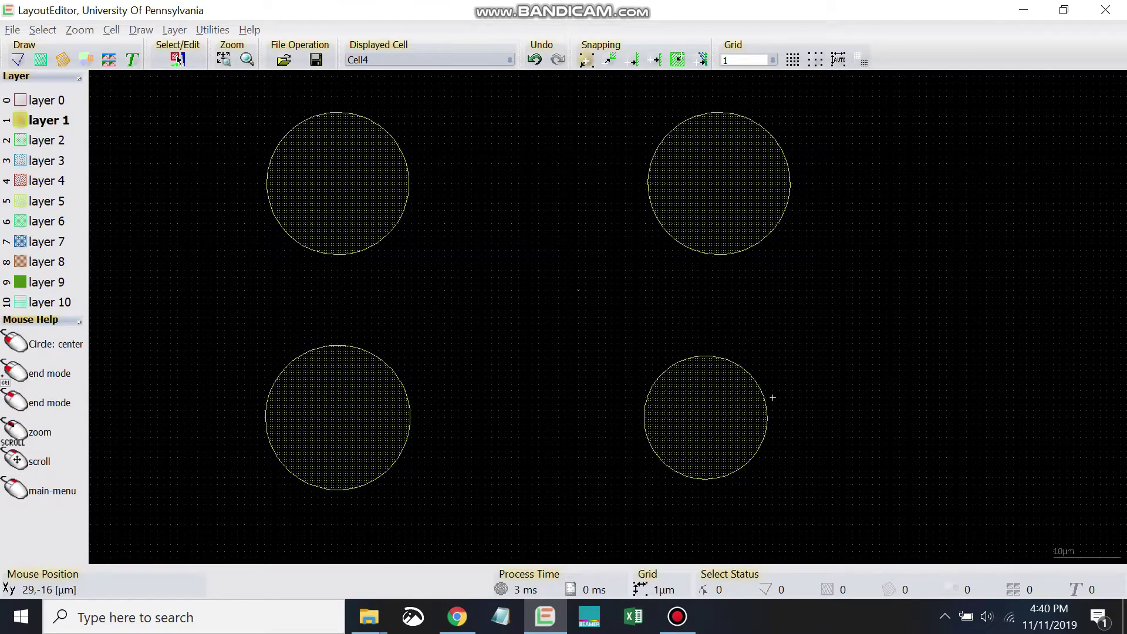
right_click(773, 398)
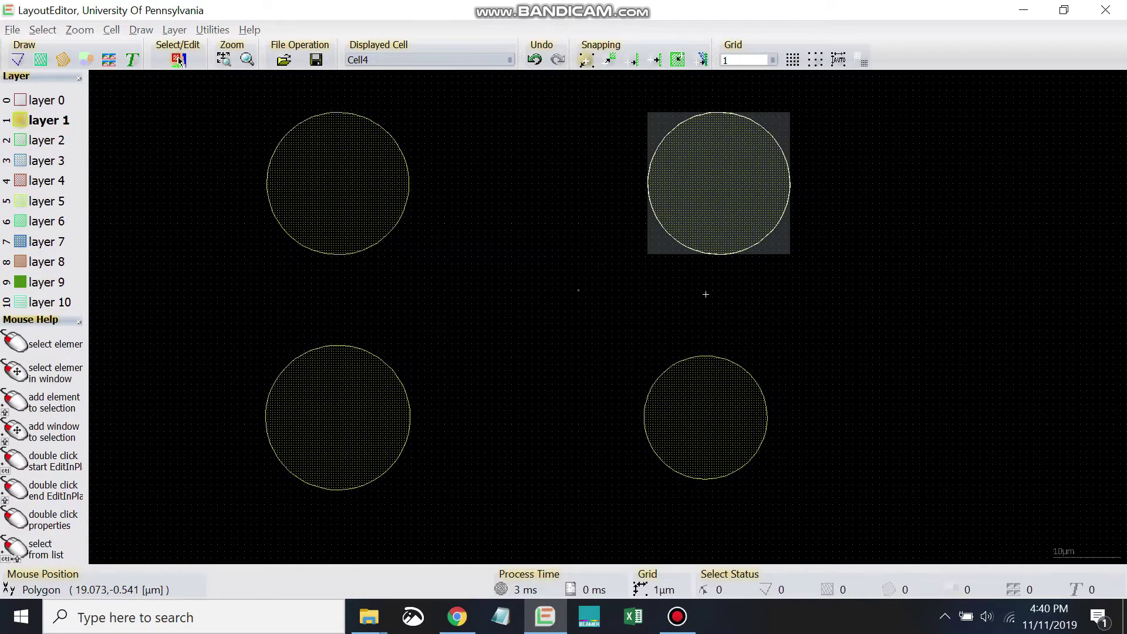
- Draw a path linking the two upper circles, running horizontally from about (-25, -2) to (10, -2) between its slanted ends
key("p")
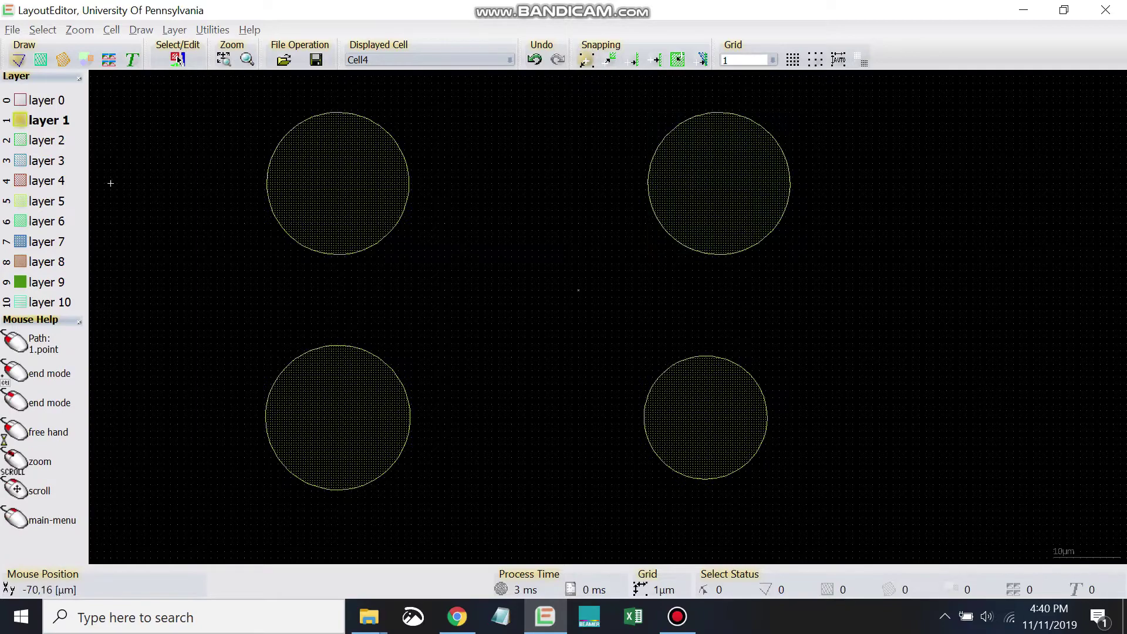
left_click(357, 223)
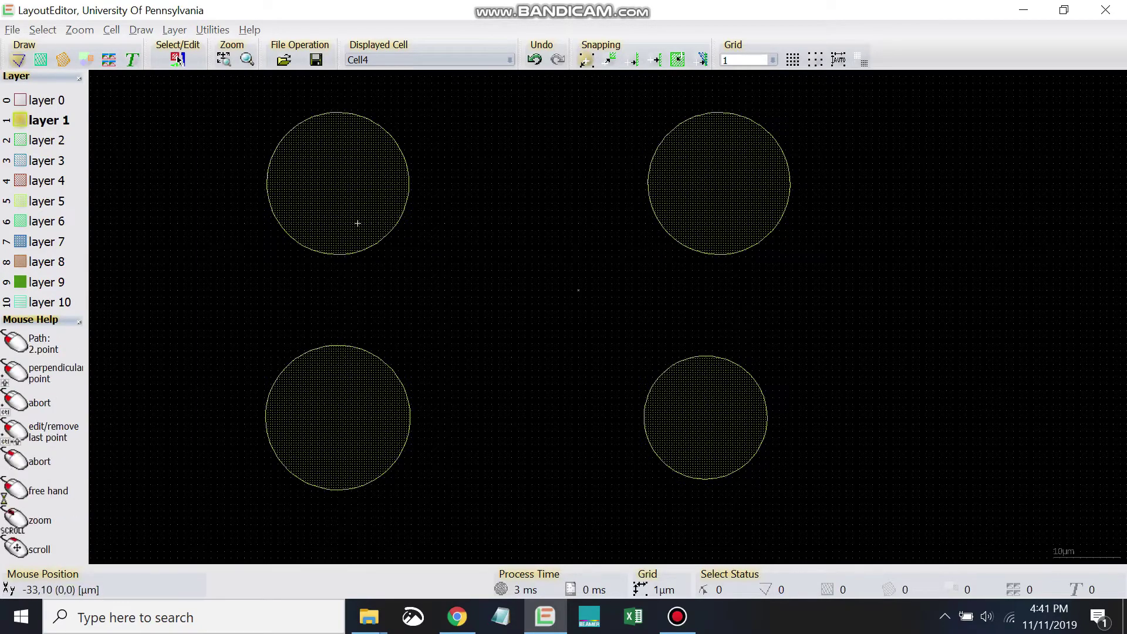
left_click(411, 304)
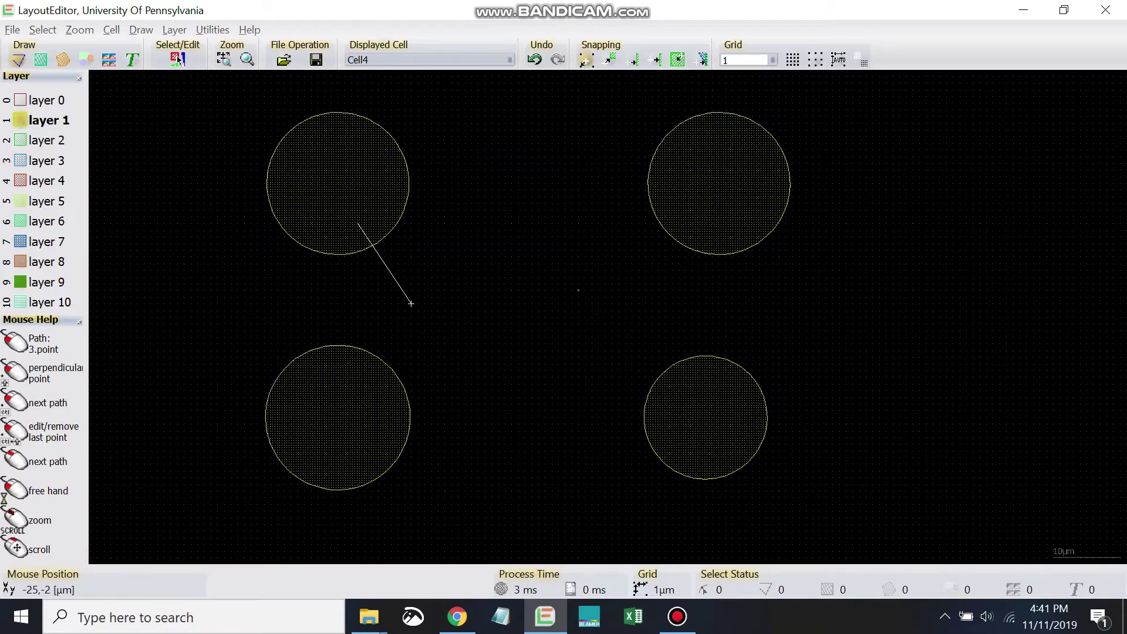
left_click(645, 303)
left_click(706, 218)
right_click(772, 276)
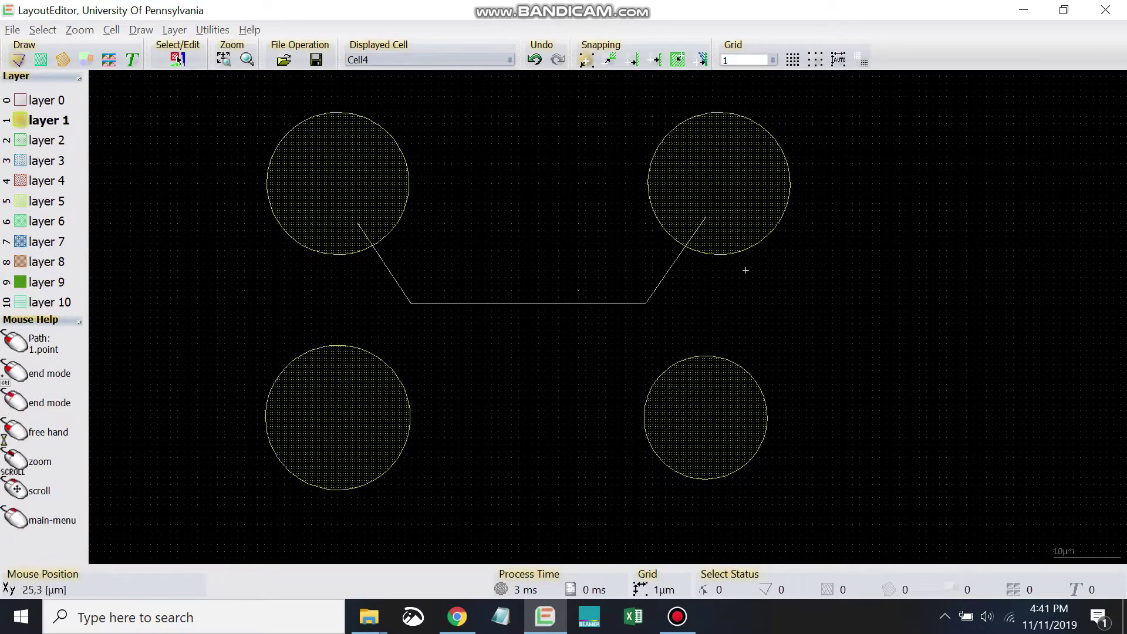
- Draw a second path linking the two lower circles, sharing the upper path's horizontal section from about (-25, -2) to (10, -2)
scroll(506, 295, "up", 1)
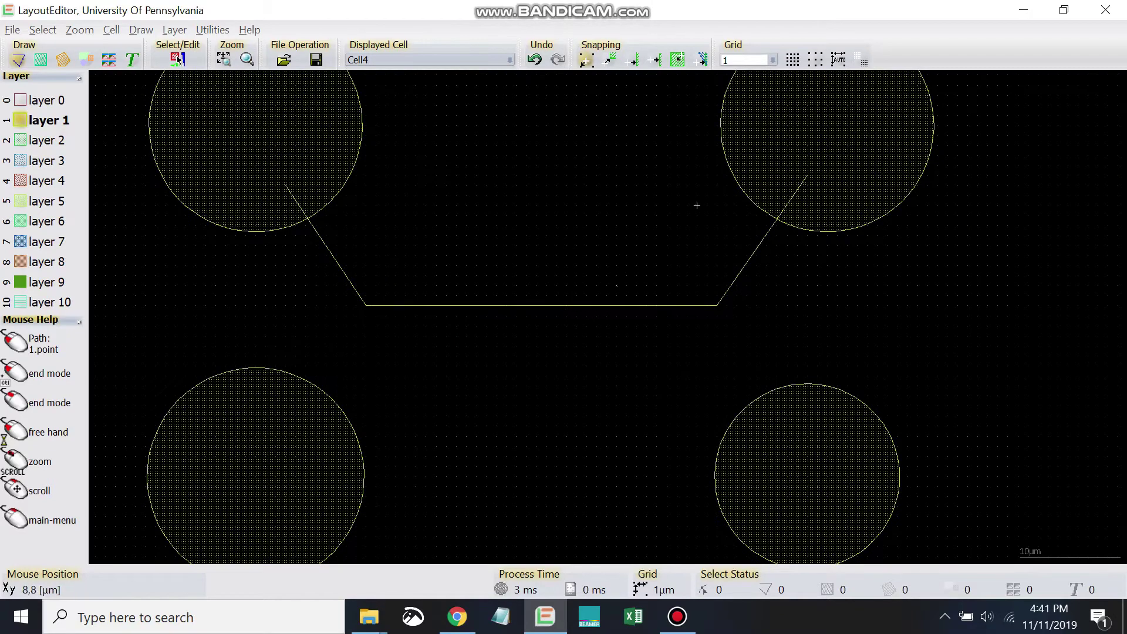
left_click(286, 426)
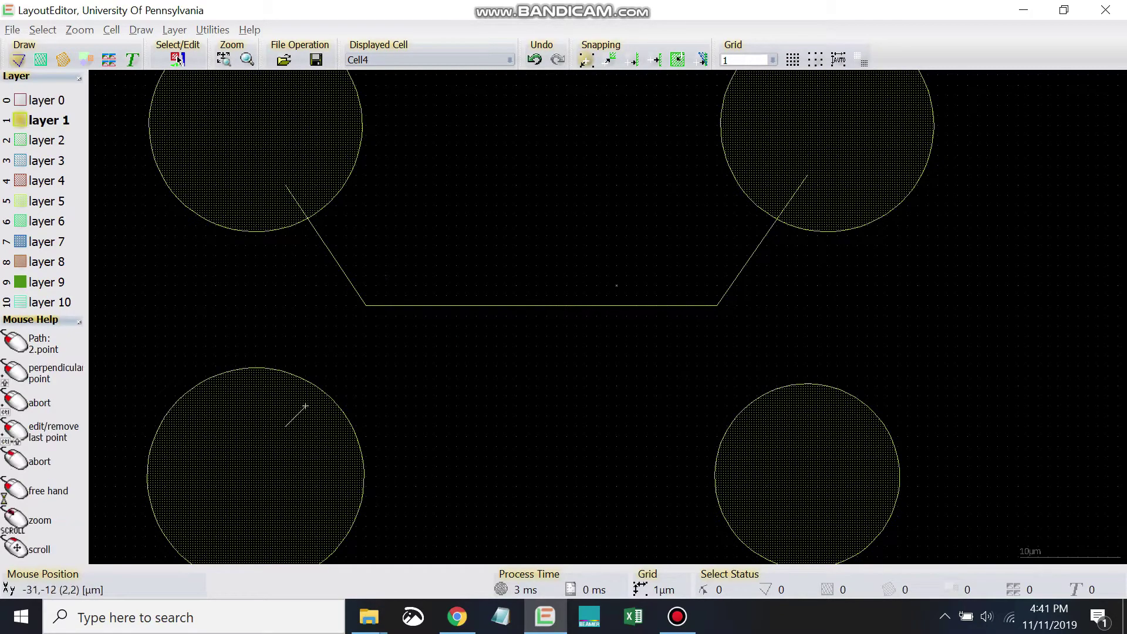
left_click(366, 306)
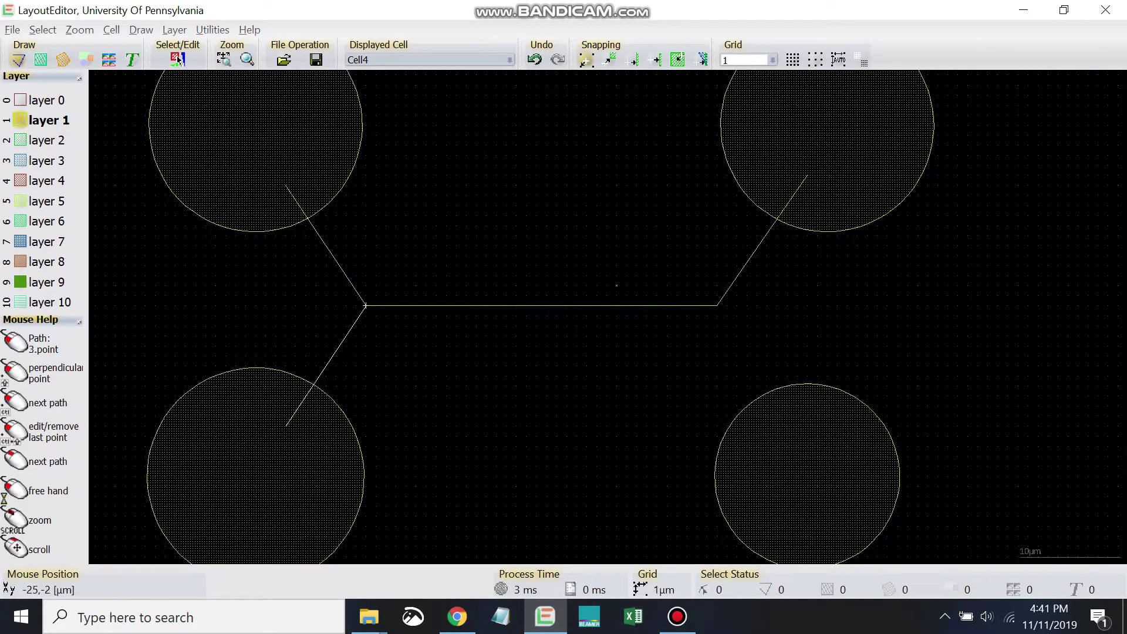
left_click(716, 305)
left_click(787, 436)
right_click(856, 310)
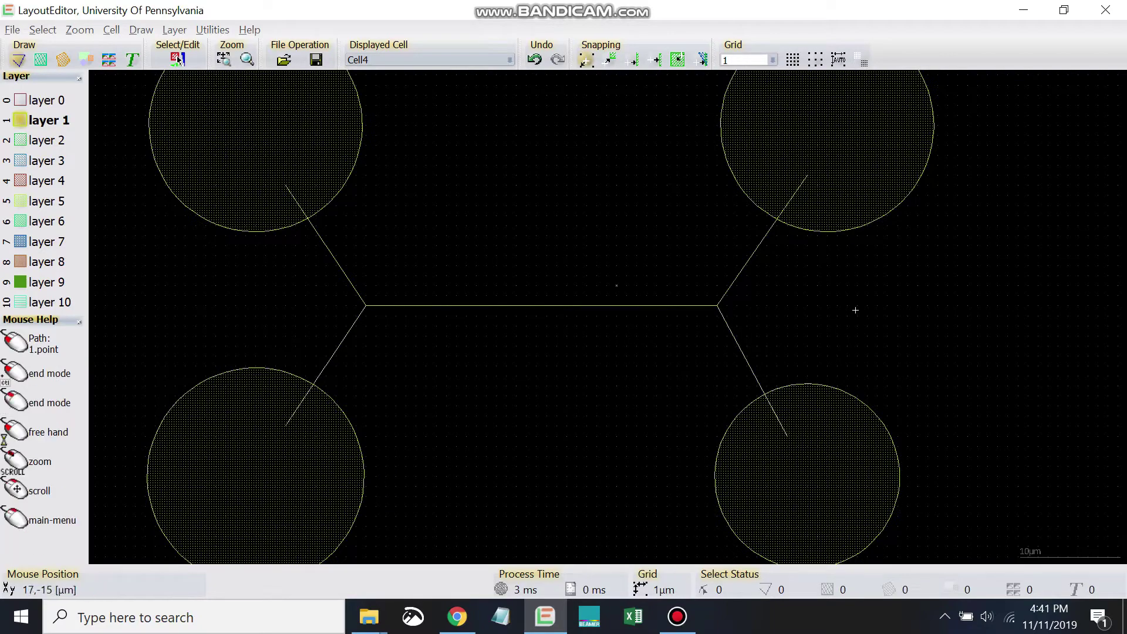
right_click(968, 396)
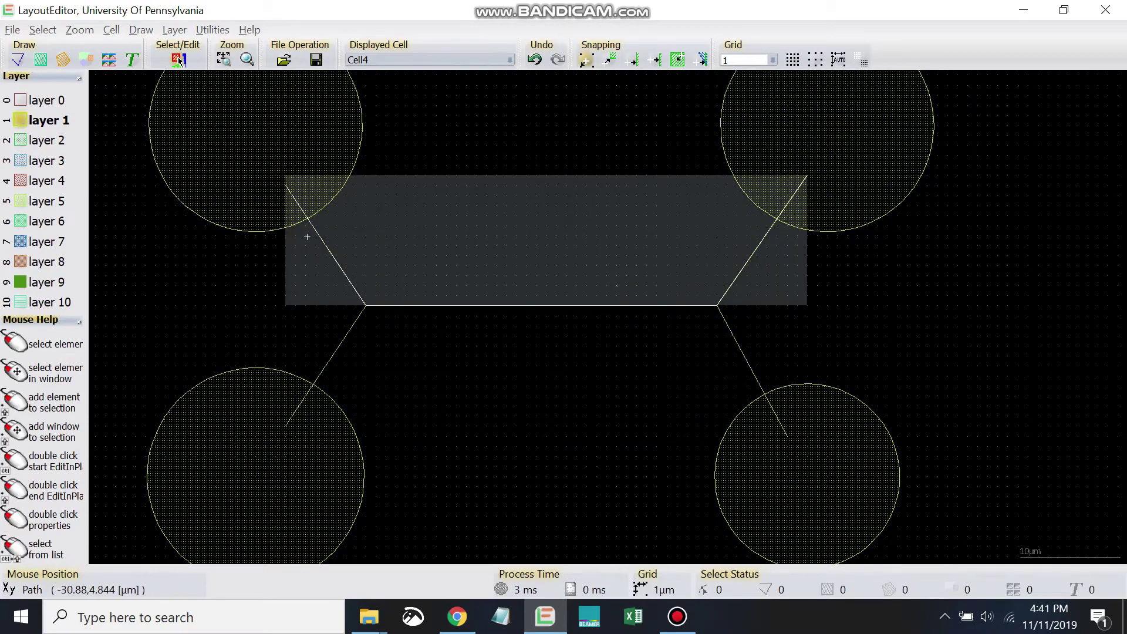
- Examine the upper path's slanted segment near the upper-left circle at high magnification to check its line width
scroll(315, 226, "up", 2)
scroll(315, 247, "up", 1)
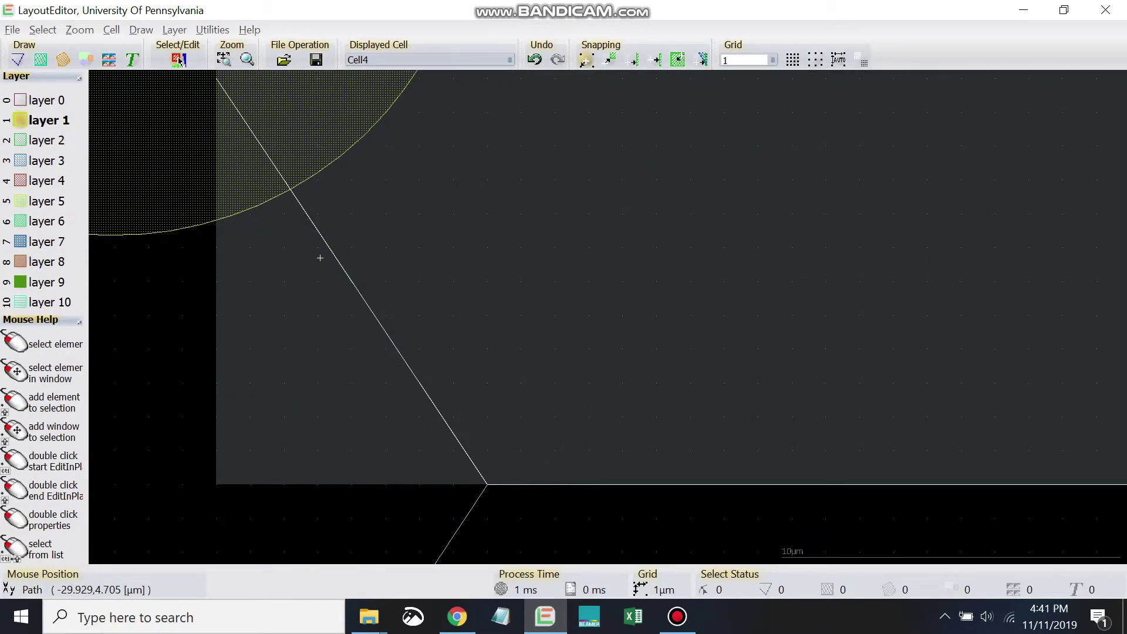
scroll(320, 250, "up", 3)
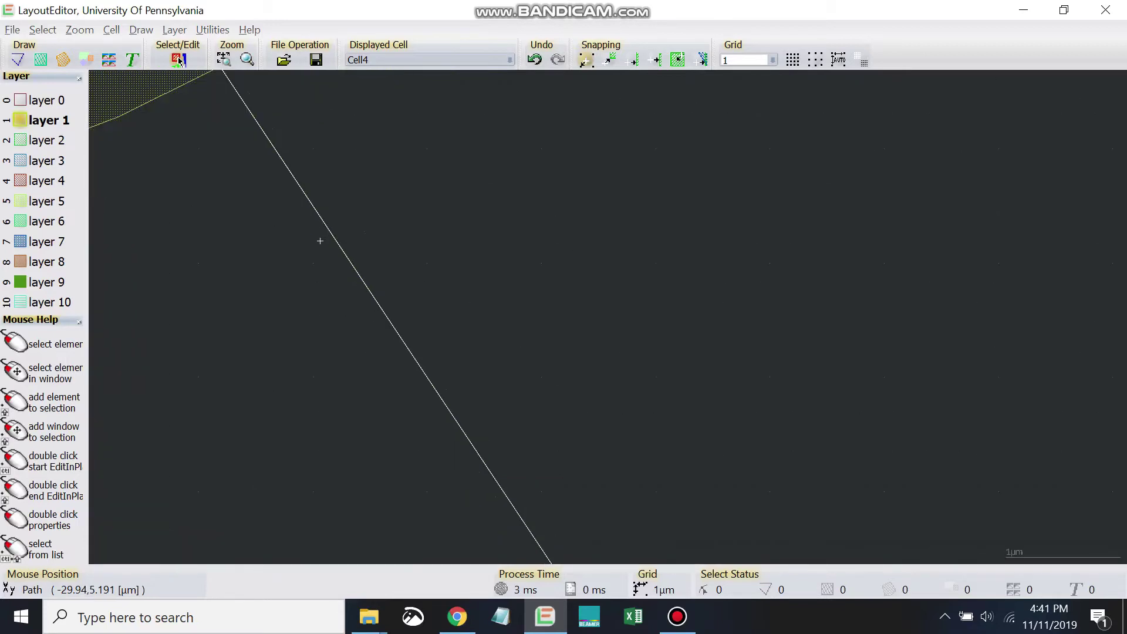
scroll(320, 238, "up", 2)
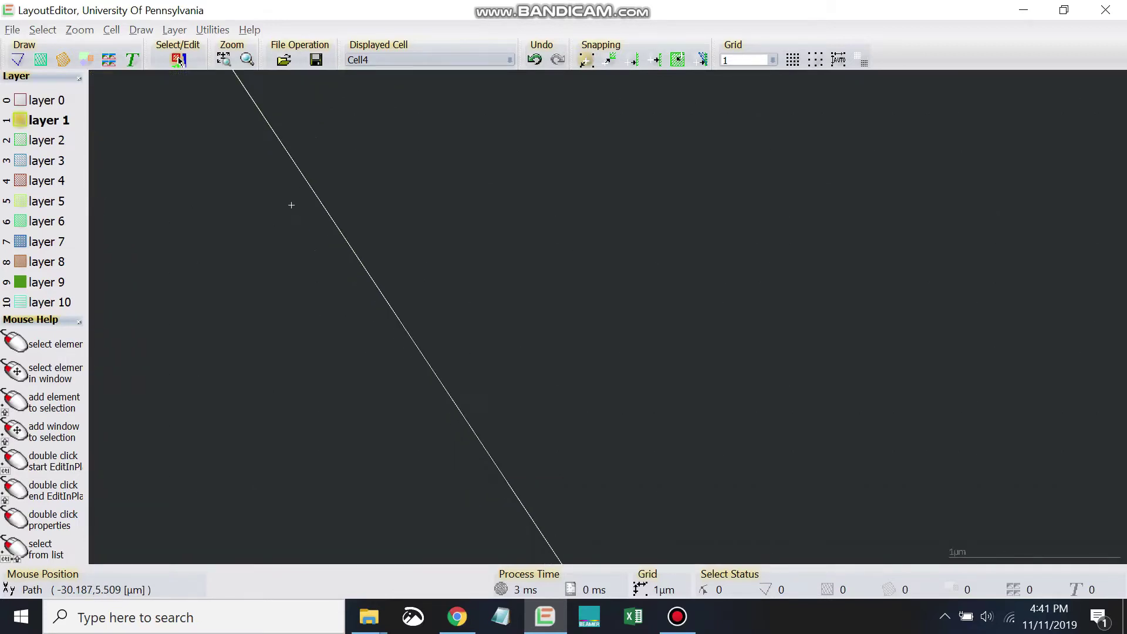
scroll(376, 206, "up", 3)
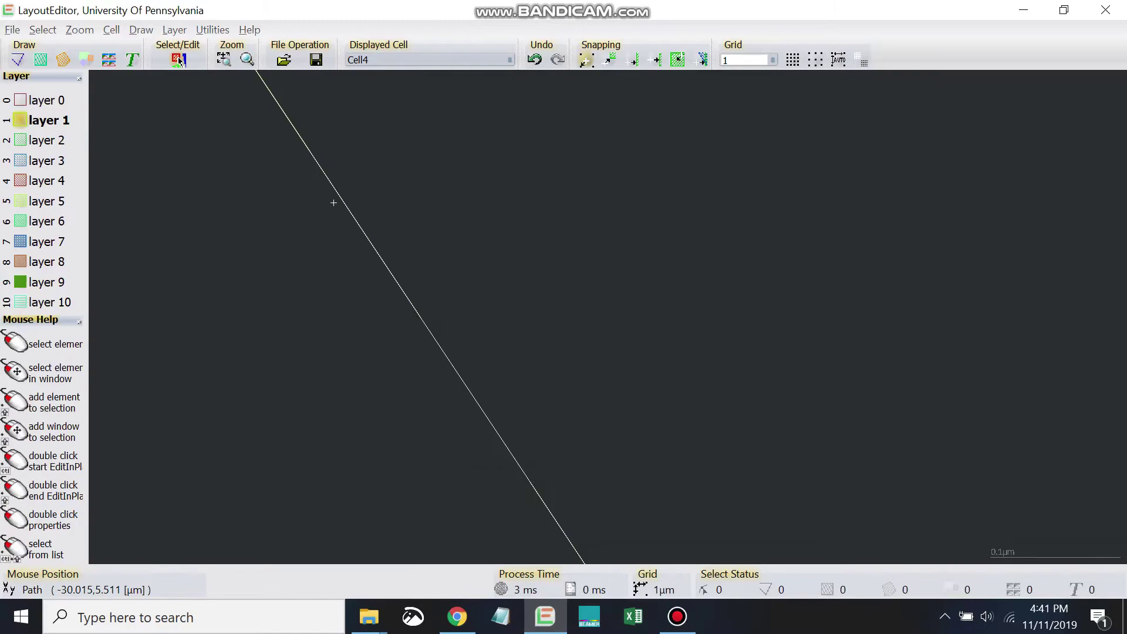
scroll(333, 202, "up", 1)
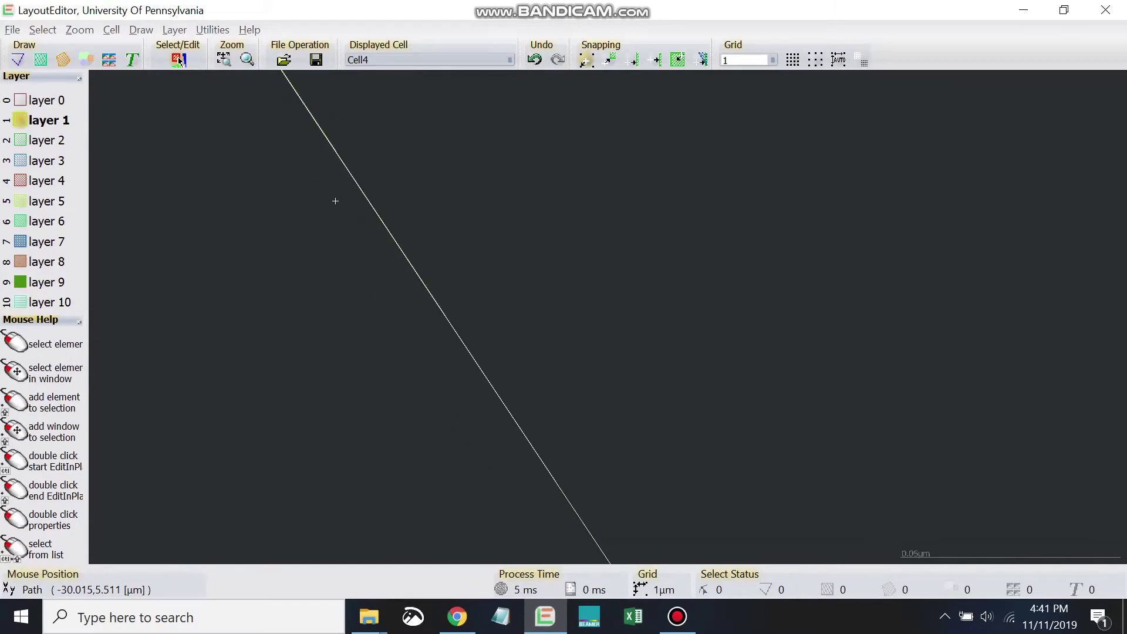
scroll(335, 201, "down", 9)
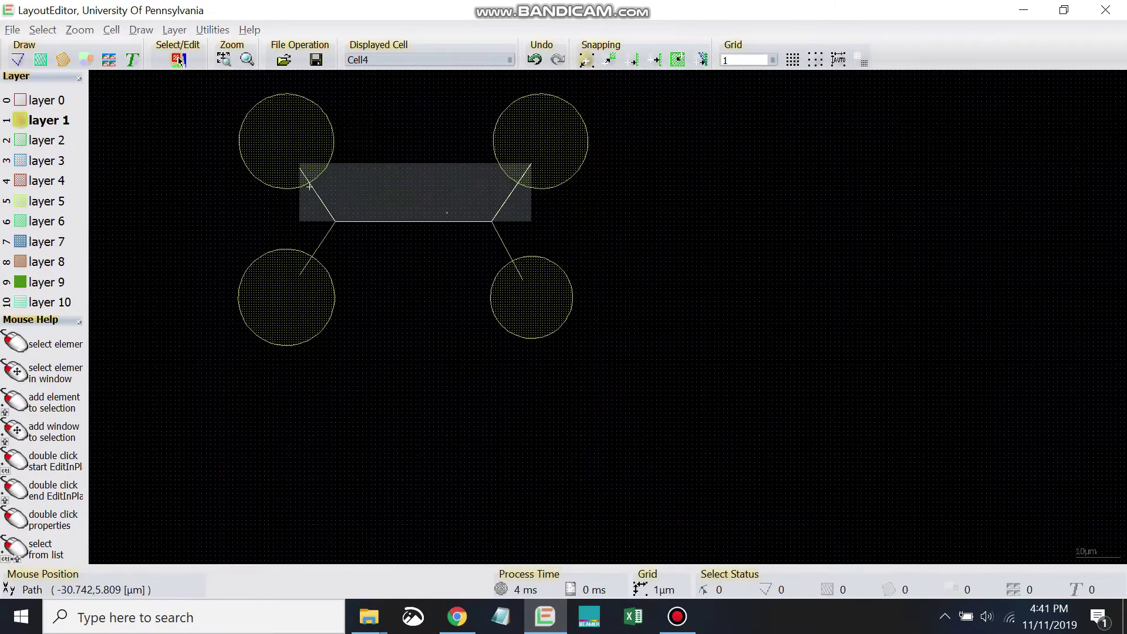
scroll(309, 186, "up", 2)
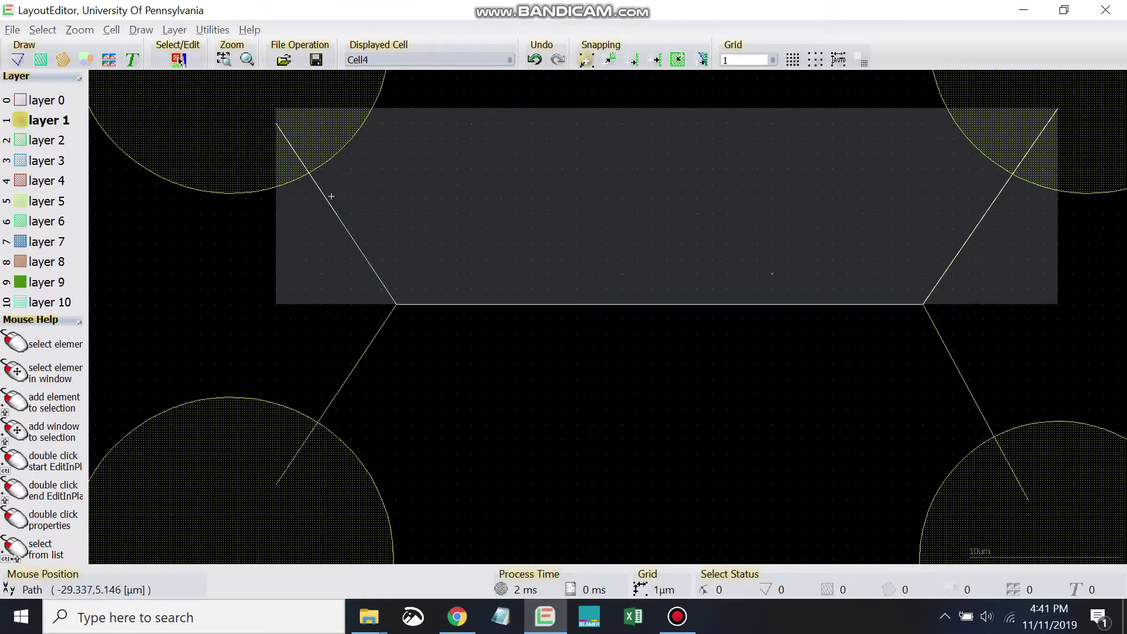
scroll(320, 197, "up", 3)
scroll(312, 200, "up", 4)
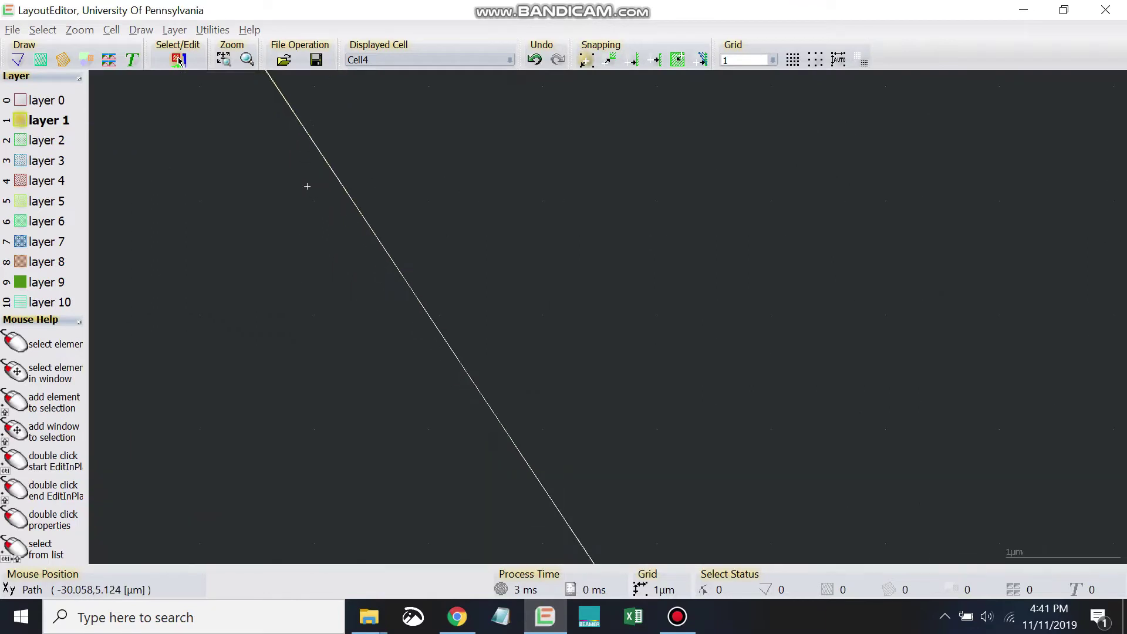
scroll(465, 196, "up", 5)
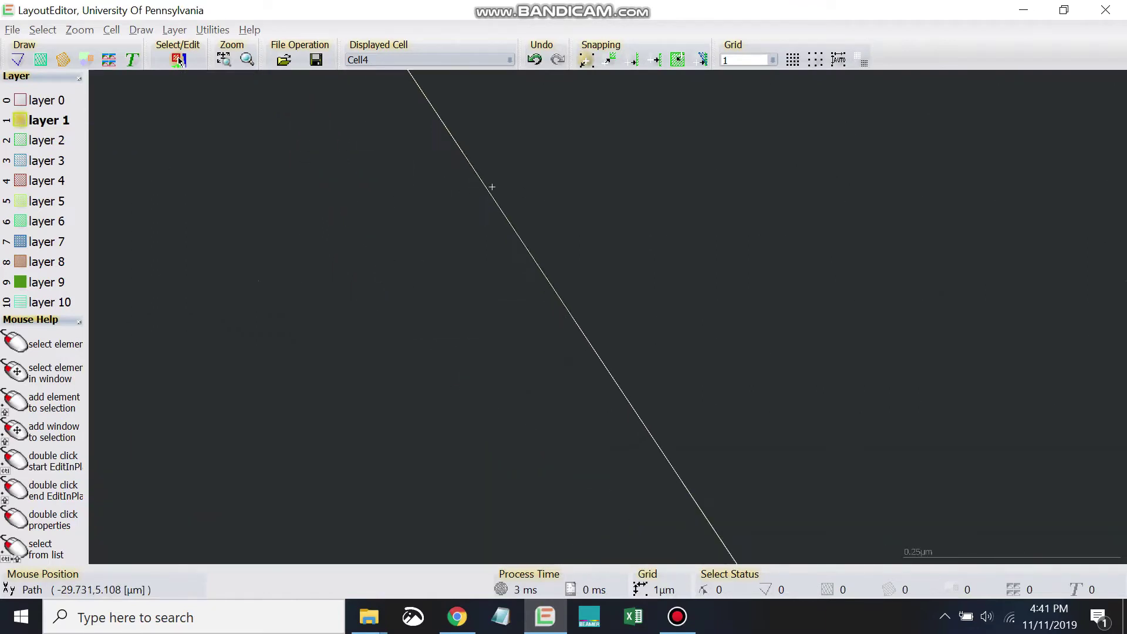
scroll(479, 180, "up", 1)
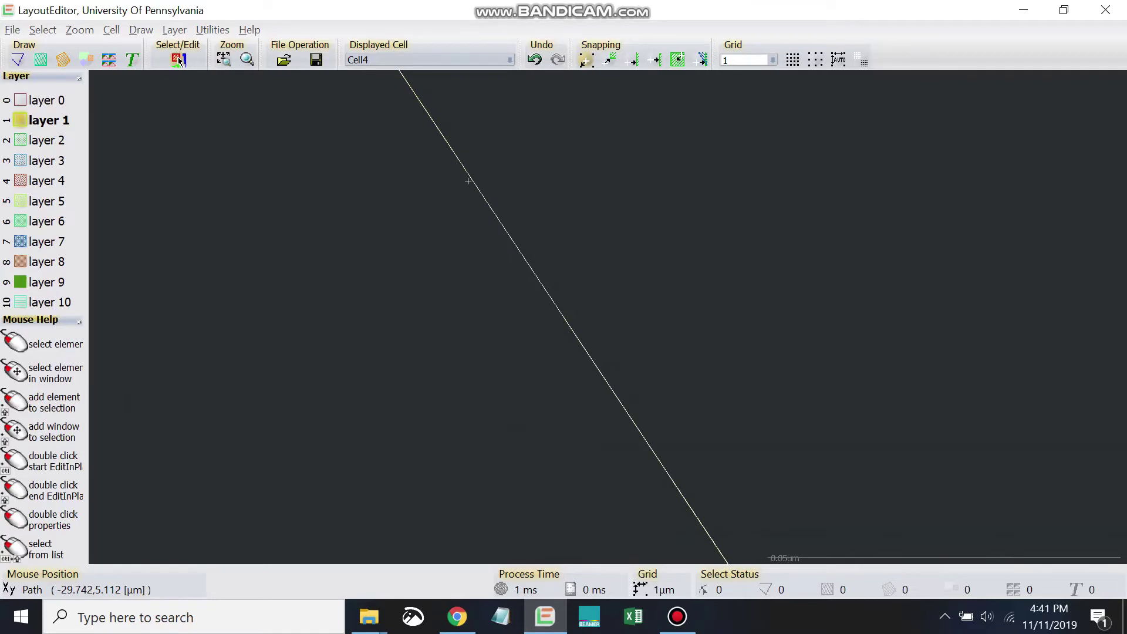
scroll(468, 181, "down", 10)
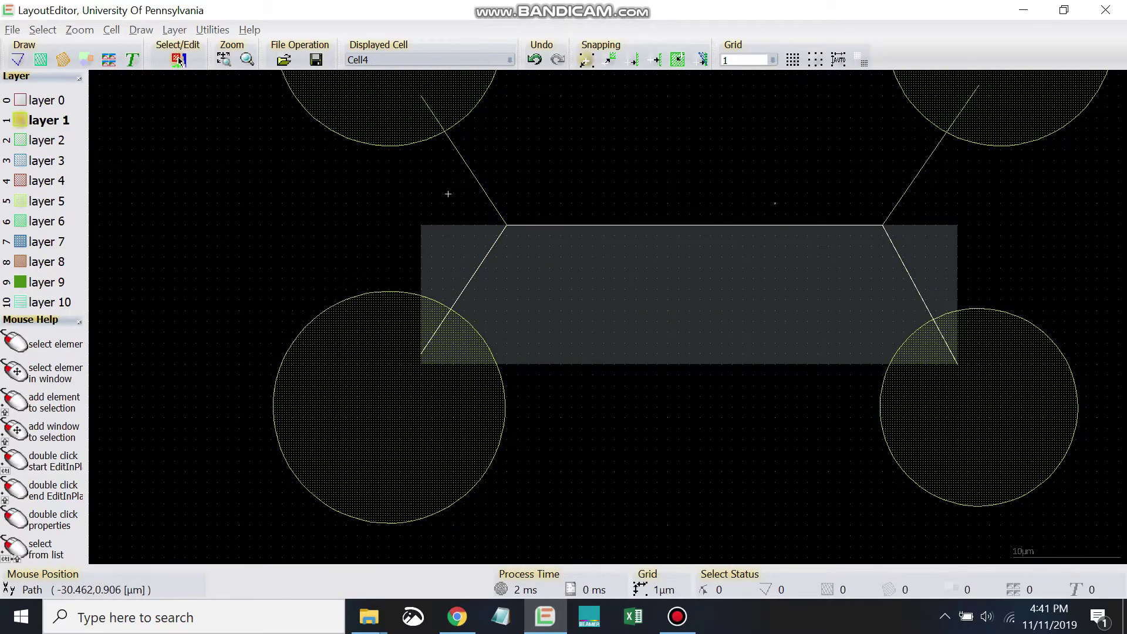
scroll(535, 290, "down", 1)
scroll(499, 220, "up", 1)
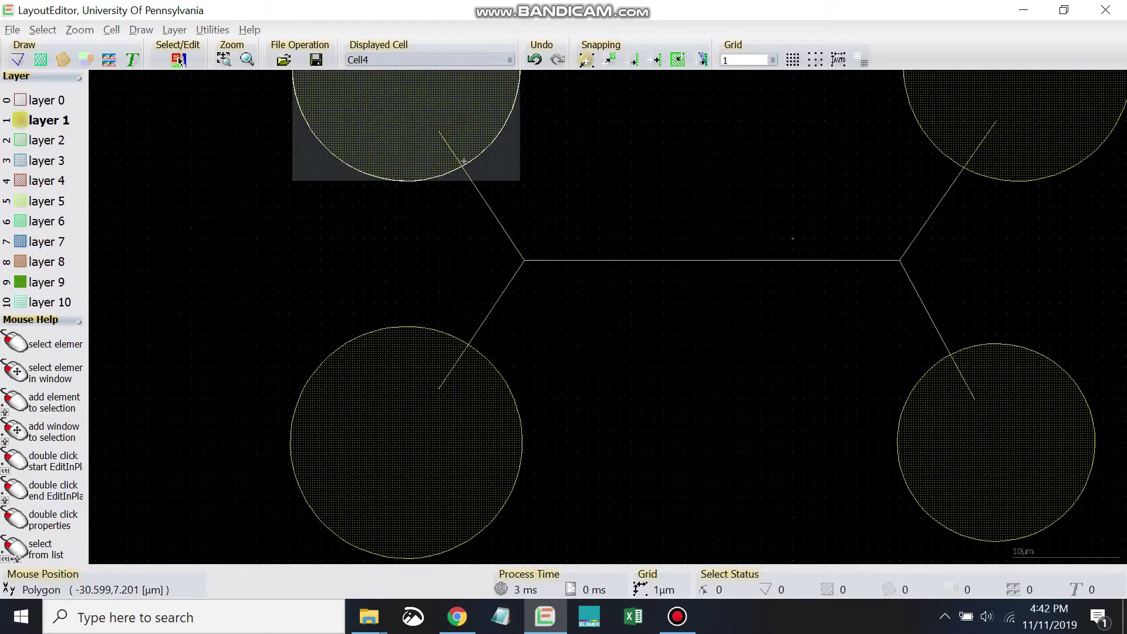
- Set the width of the path linking the two upper circles to 2 µm, without caps
right_click(483, 188)
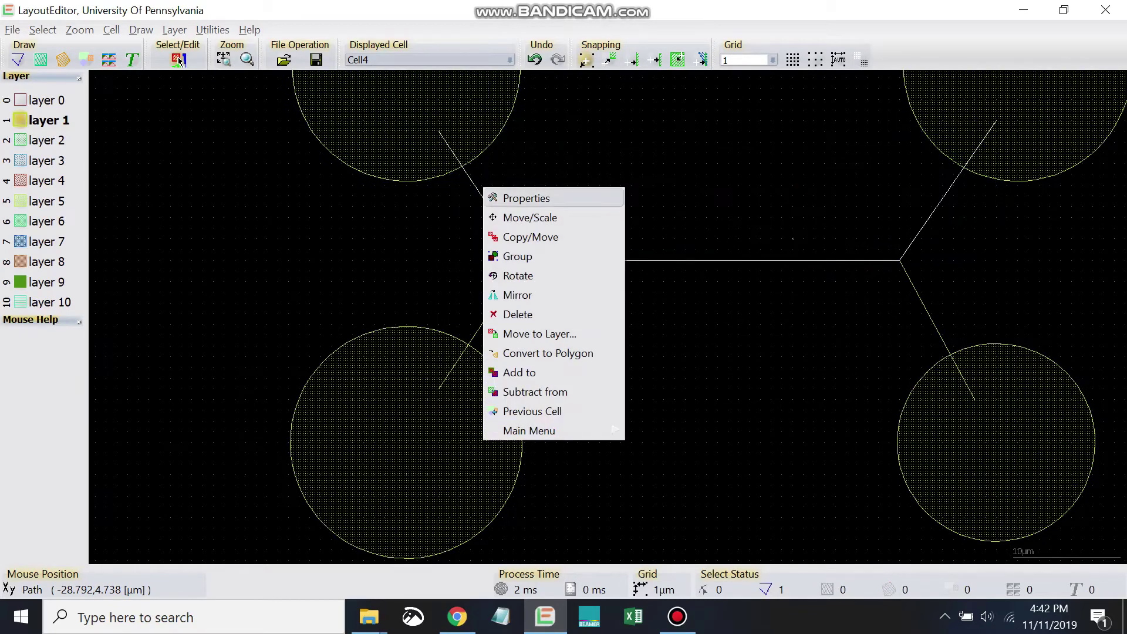
left_click(525, 198)
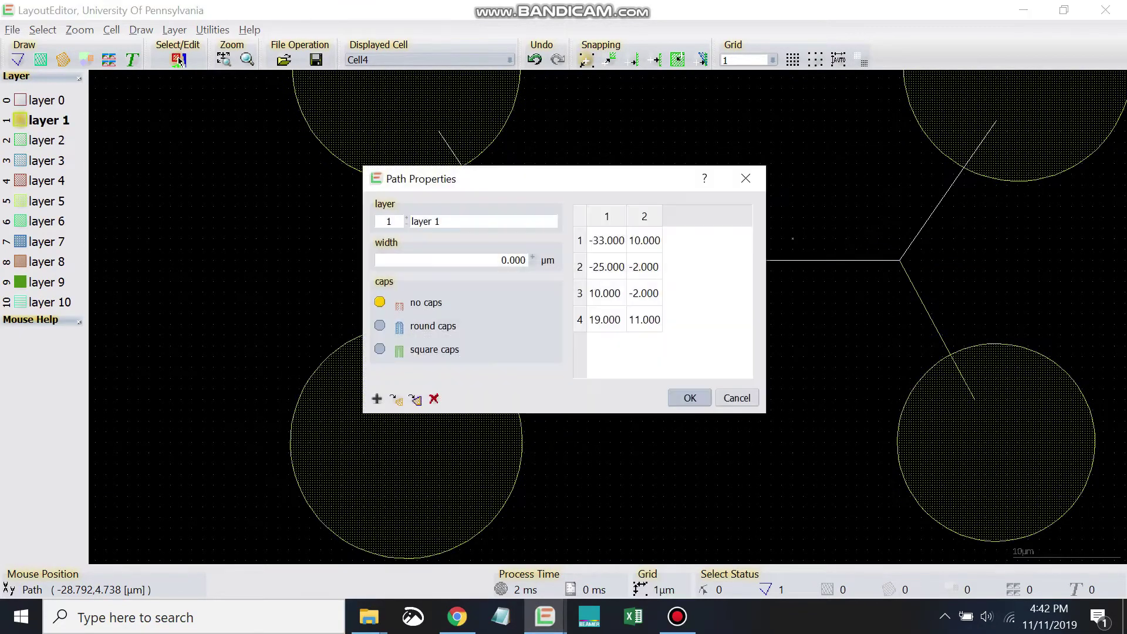
key("Tab")
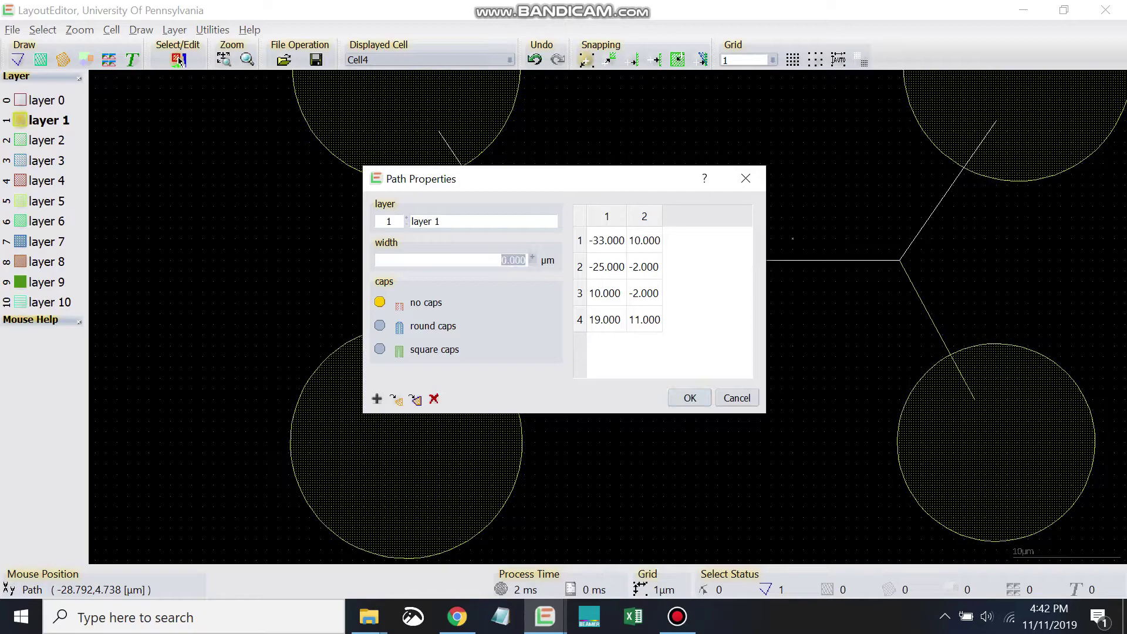
type("2")
key("Return")
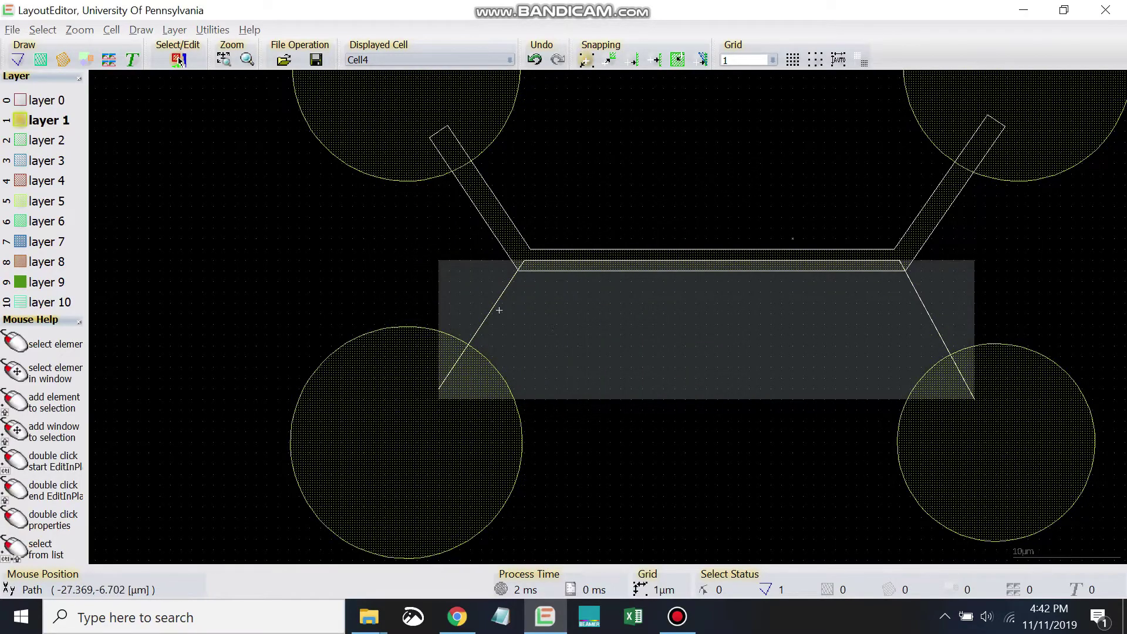
- Set the width of the path linking the two lower circles to 2 µm, matching the upper one
right_click(497, 328)
left_click(523, 339)
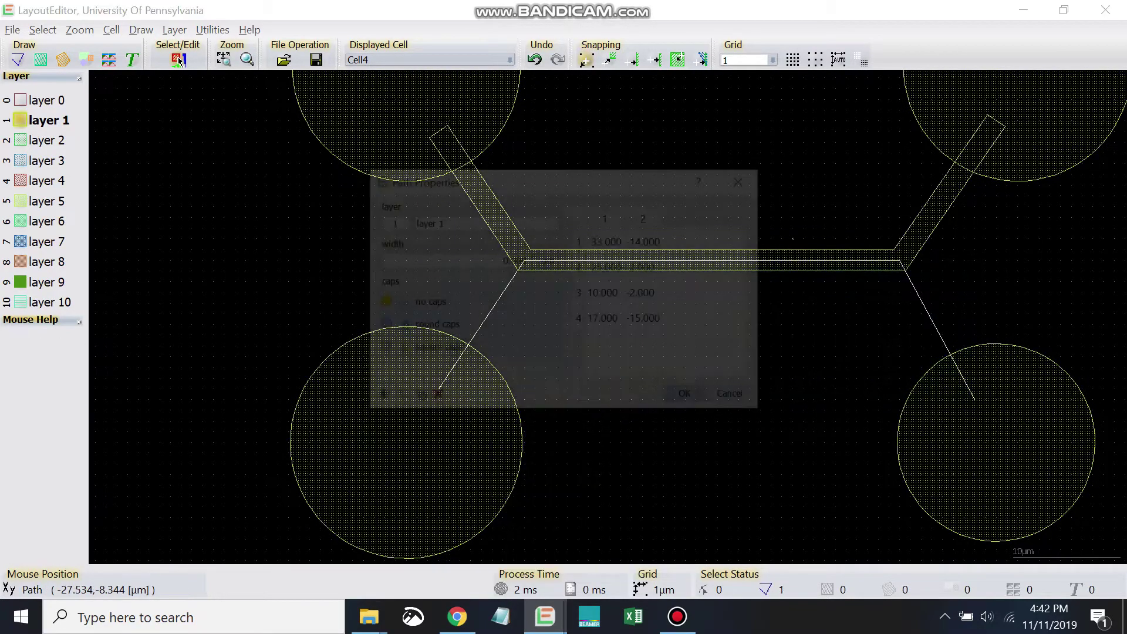
type("2")
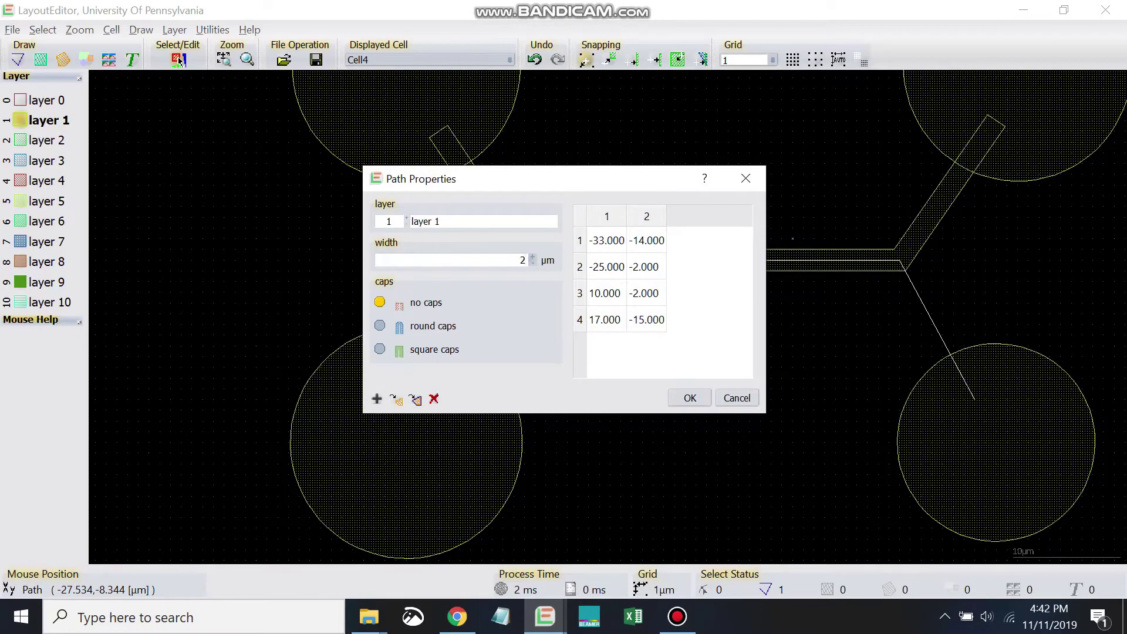
key("Return")
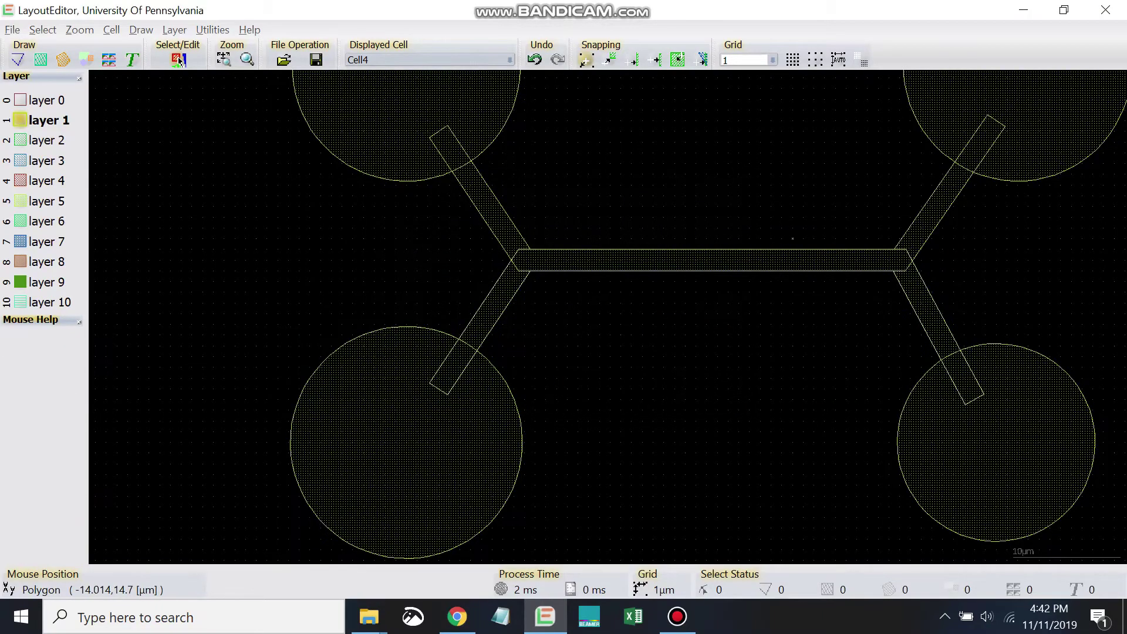
- Select all four circles and both connecting paths in the cell and delete them
scroll(567, 372, "down", 1)
scroll(661, 262, "up", 1)
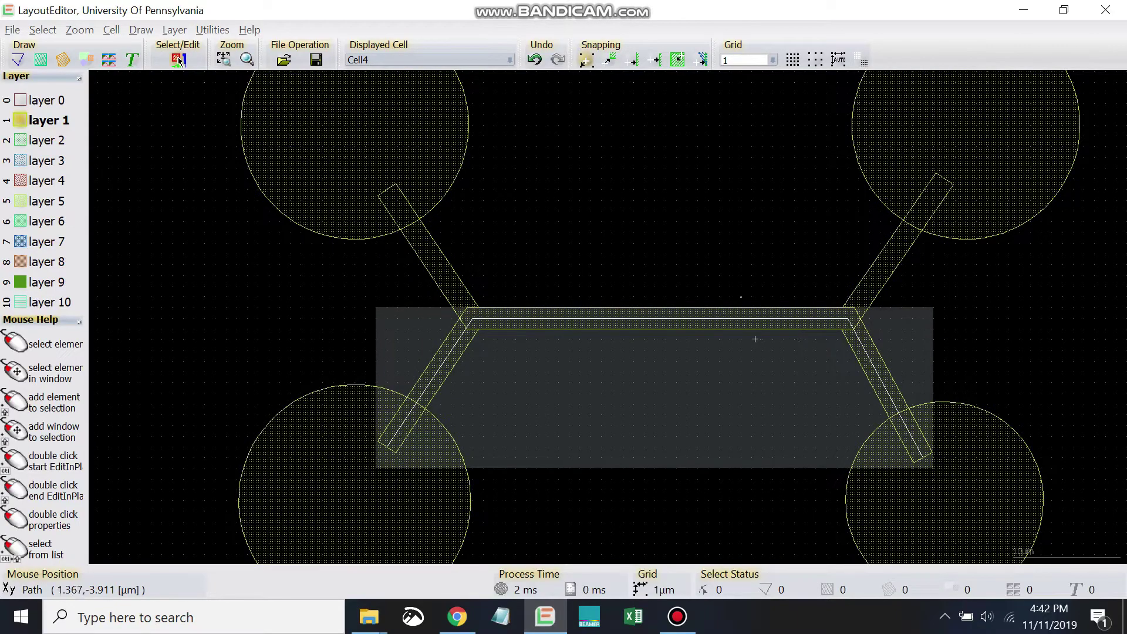
scroll(545, 277, "down", 2)
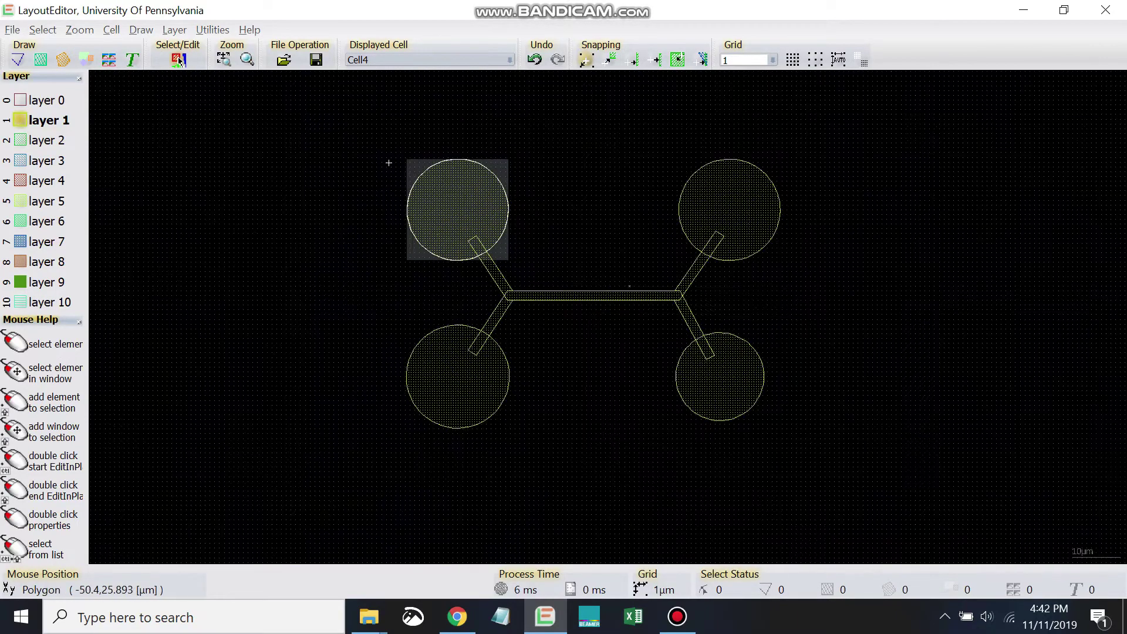
left_click_drag(341, 143, 847, 475)
key("Delete")
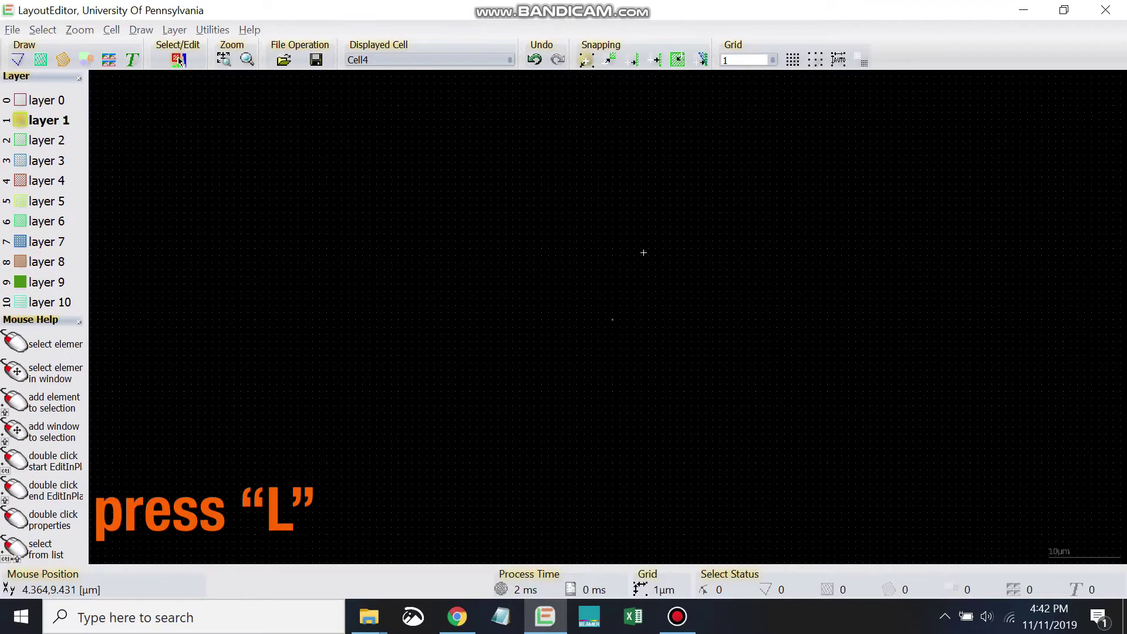
- Start a path at (-50, -3) and zigzag it rightward to about (80, 19), with turns between about y = 25 and y = -17
key("l")
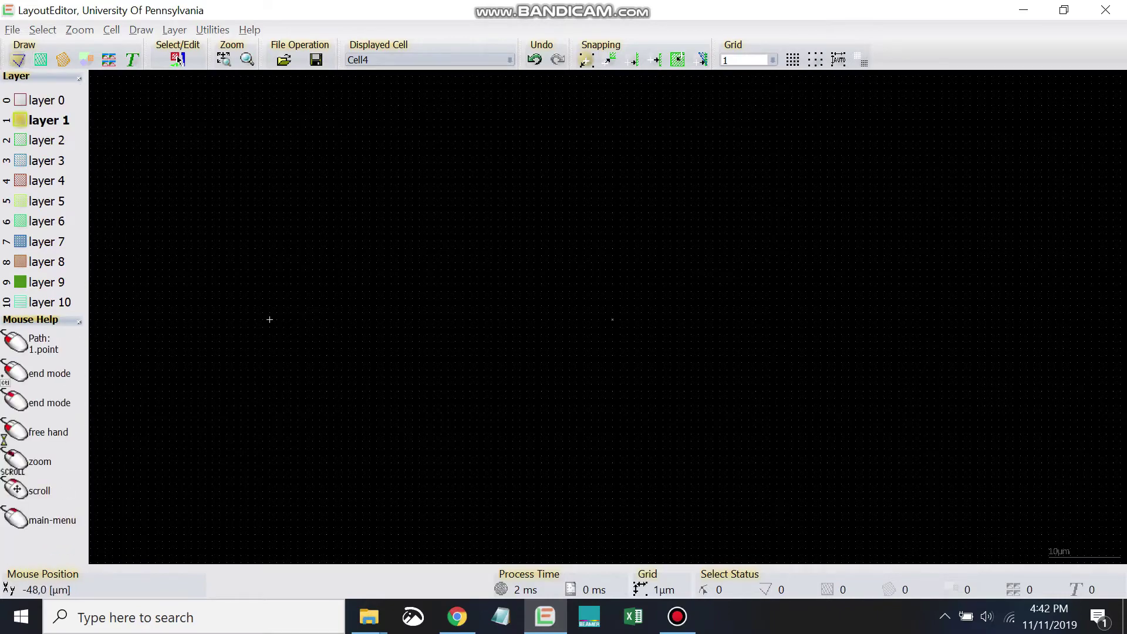
left_click(255, 340)
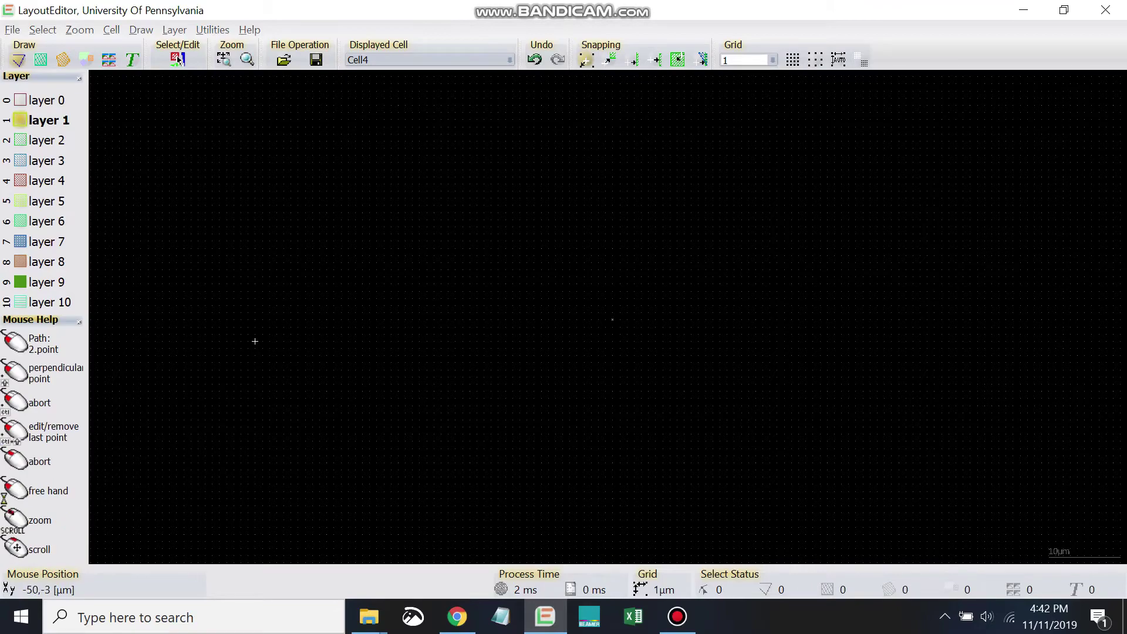
left_click(312, 142)
left_click(355, 363)
left_click(420, 156)
left_click(463, 370)
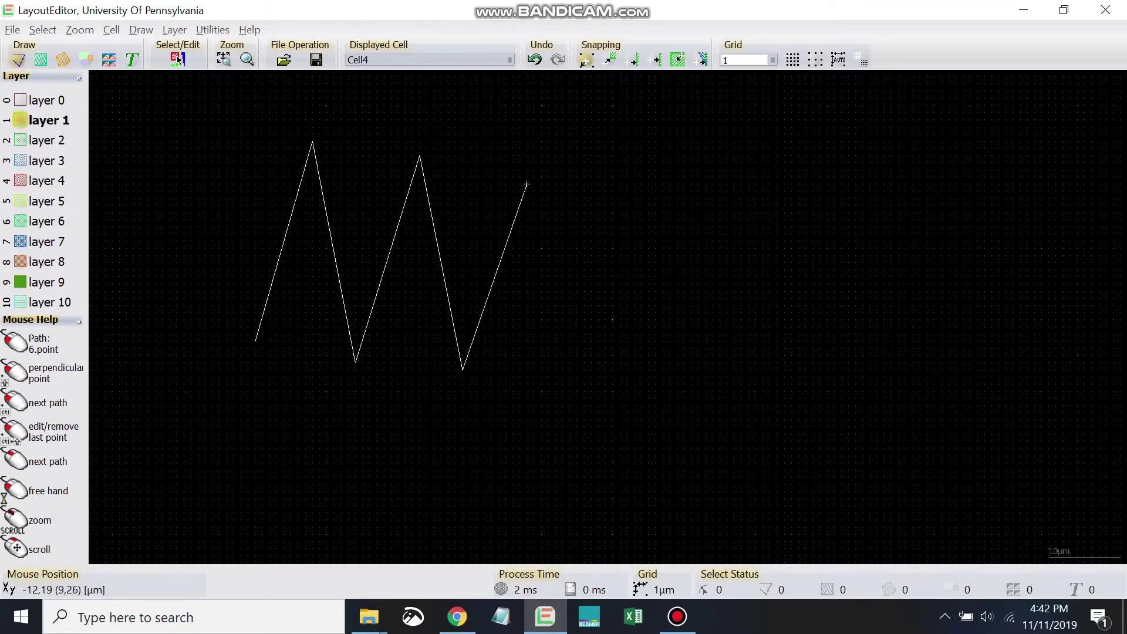
left_click(541, 142)
left_click(584, 377)
left_click(654, 146)
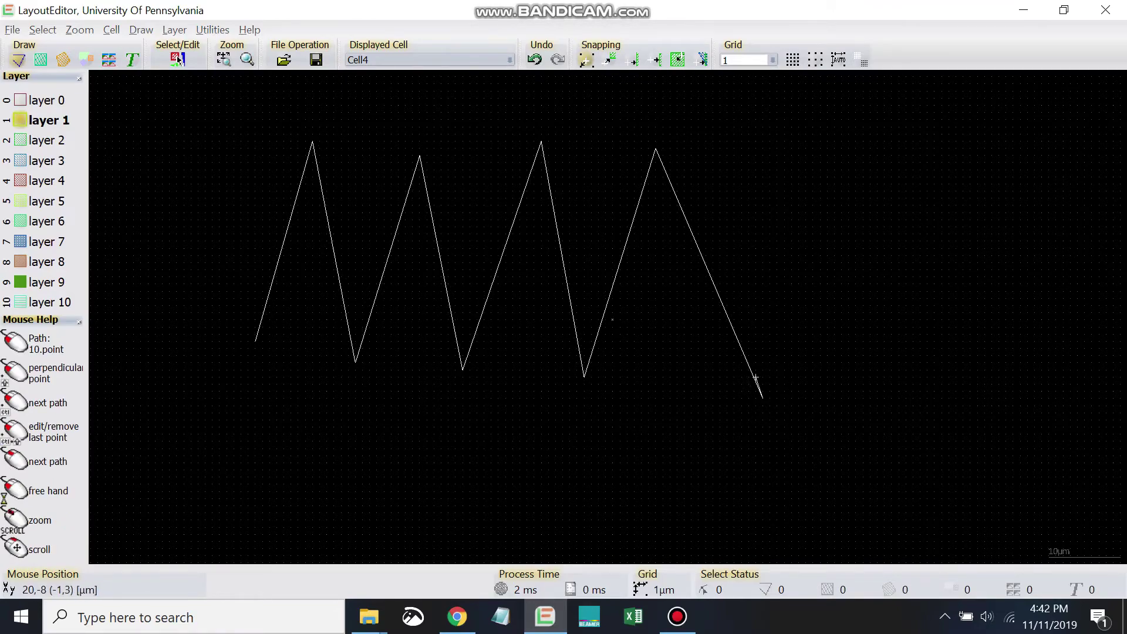
left_click(760, 397)
scroll(217, 189, "down", 2)
left_click(656, 174)
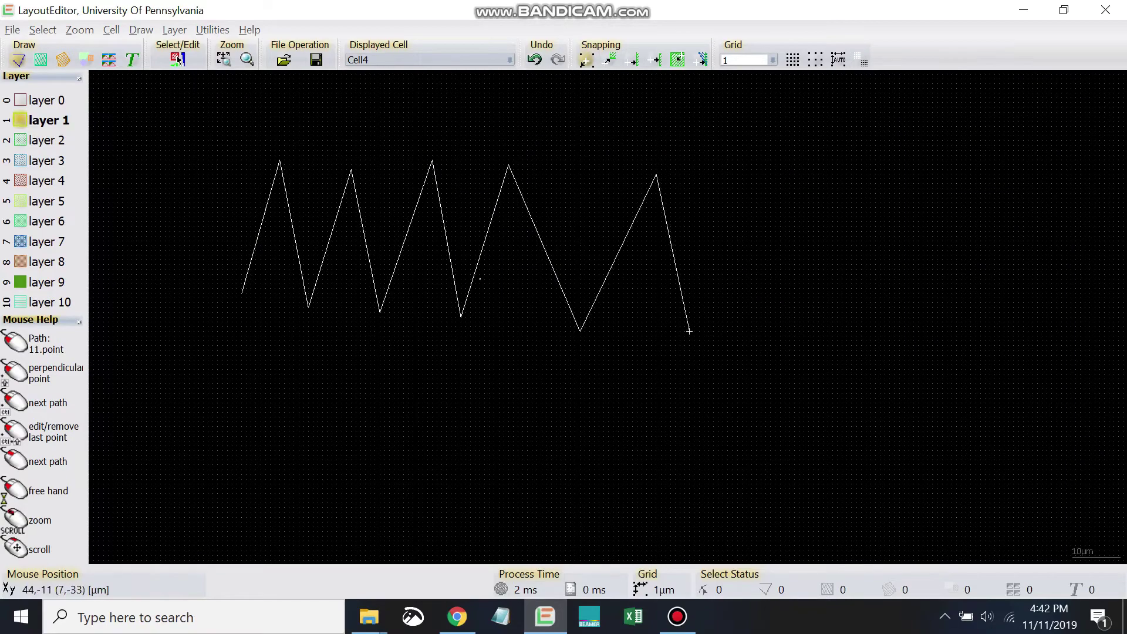
left_click(689, 345)
left_click(743, 184)
left_click(818, 360)
left_click(862, 189)
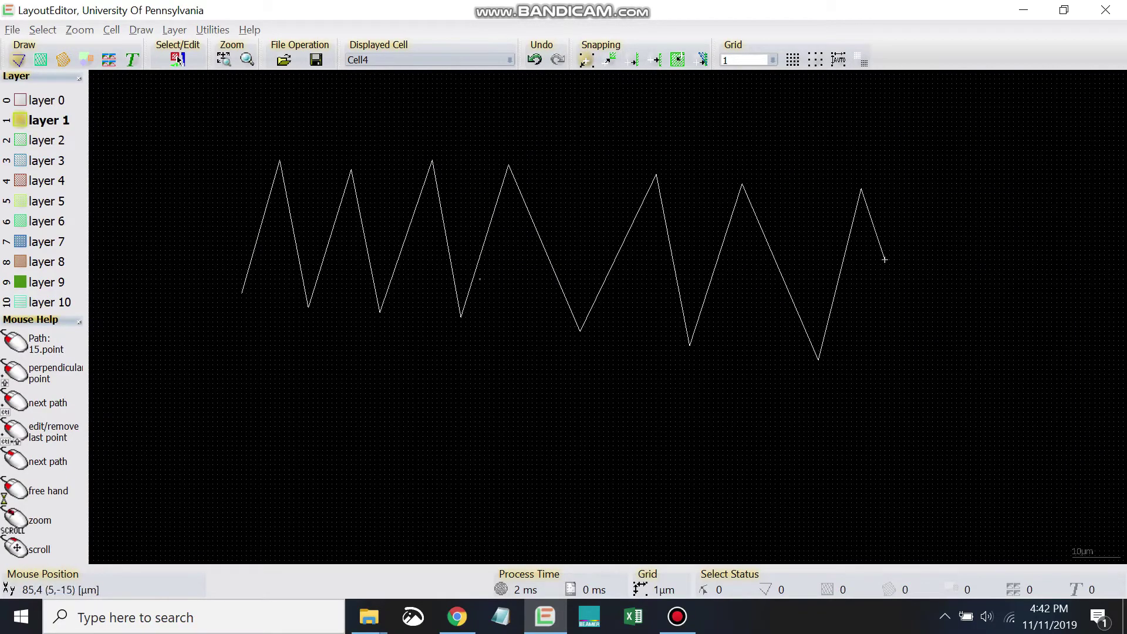
- Zigzag the path back leftward in a lower row from about (94, -20), finish it at about (-62, 21) and leave path drawing
left_click(928, 374)
left_click(856, 532)
left_click(775, 381)
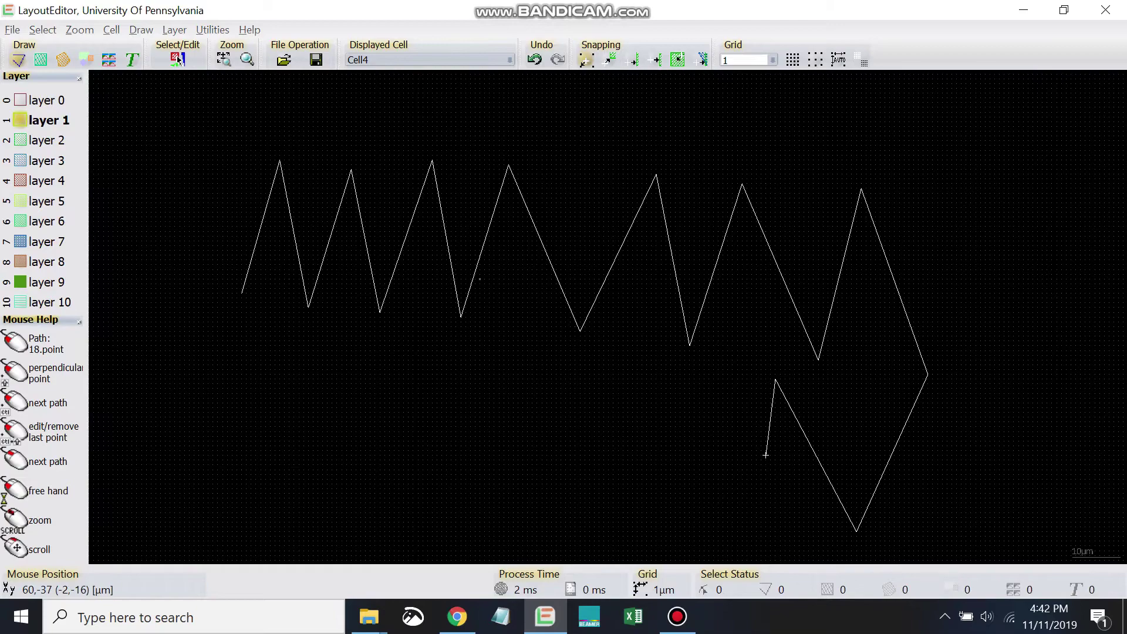
left_click(714, 545)
left_click(623, 398)
left_click(575, 532)
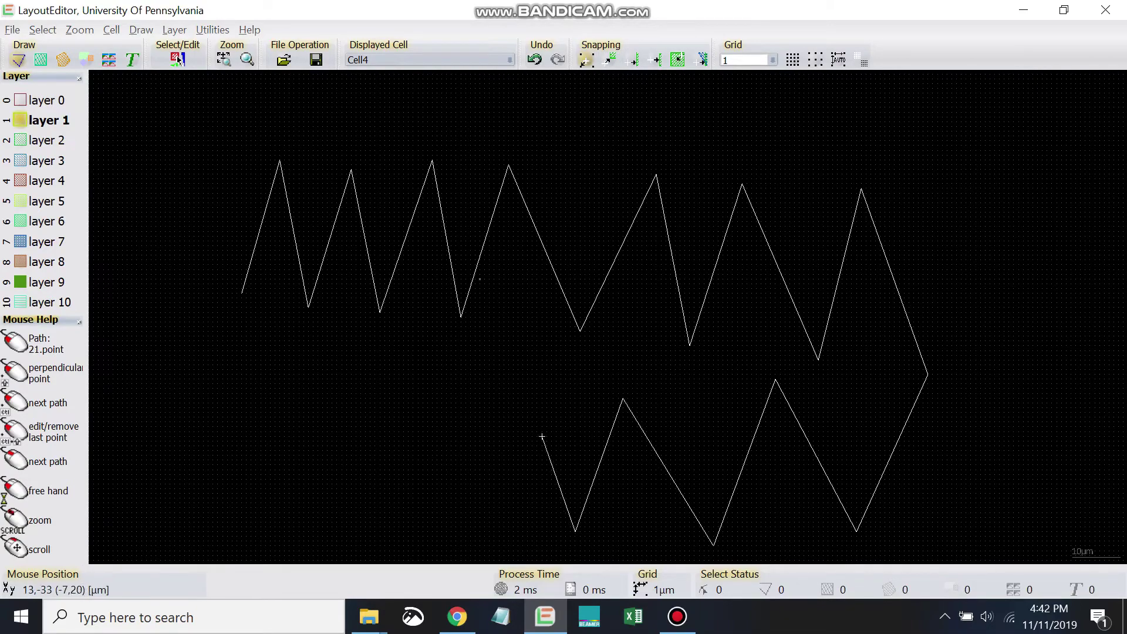
left_click(537, 389)
left_click(485, 532)
left_click(417, 370)
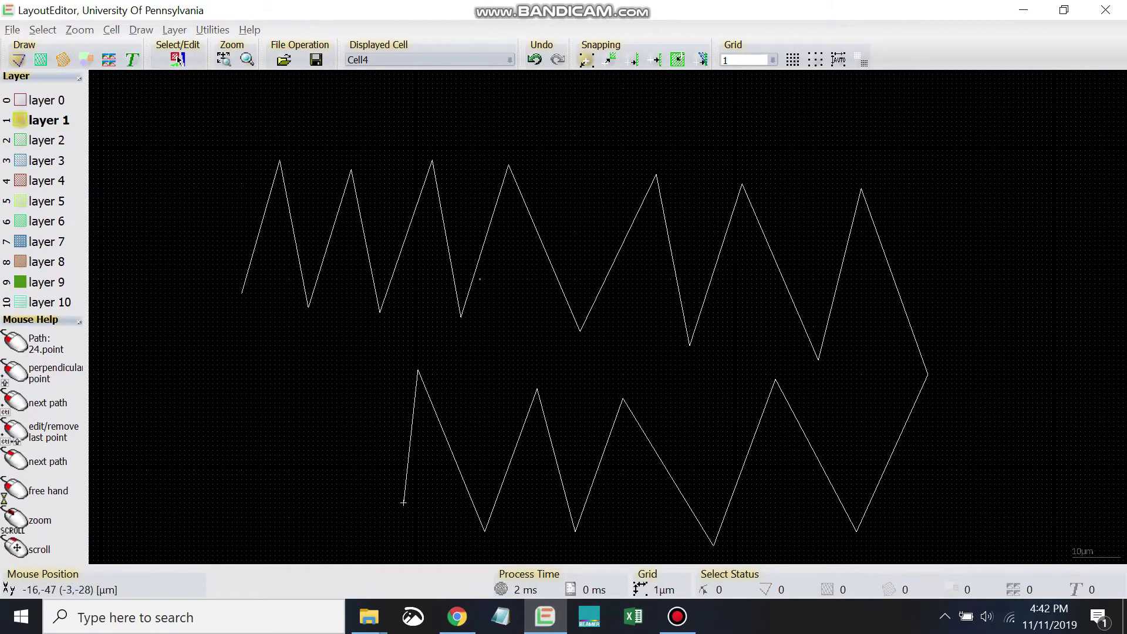
left_click(404, 516)
left_click(313, 361)
left_click(265, 512)
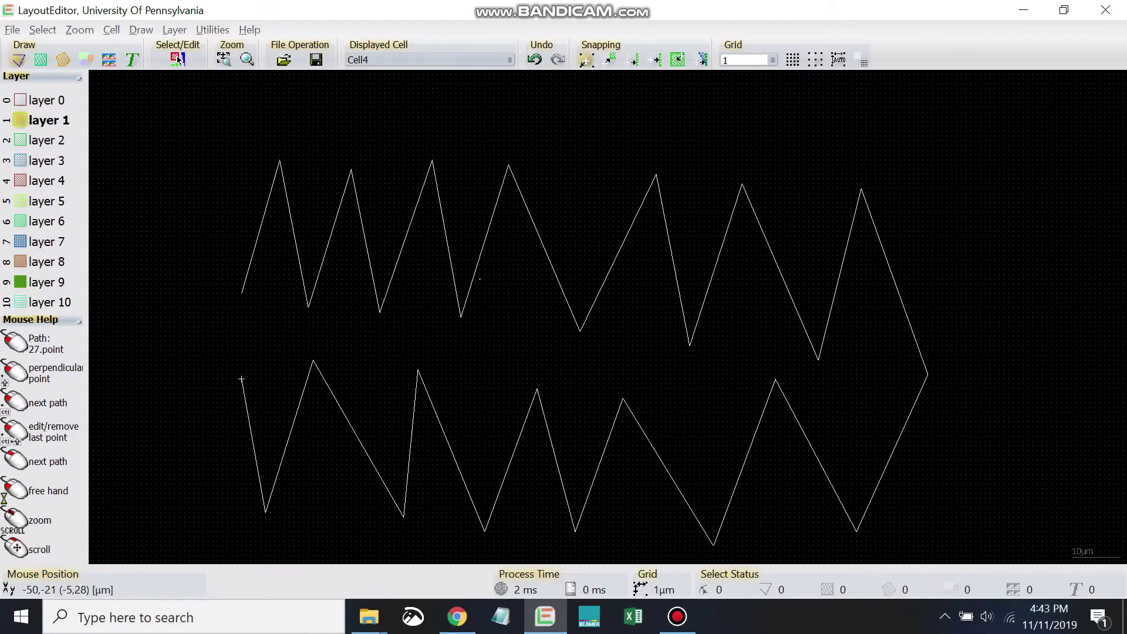
left_click(241, 375)
left_click(175, 493)
left_click(142, 265)
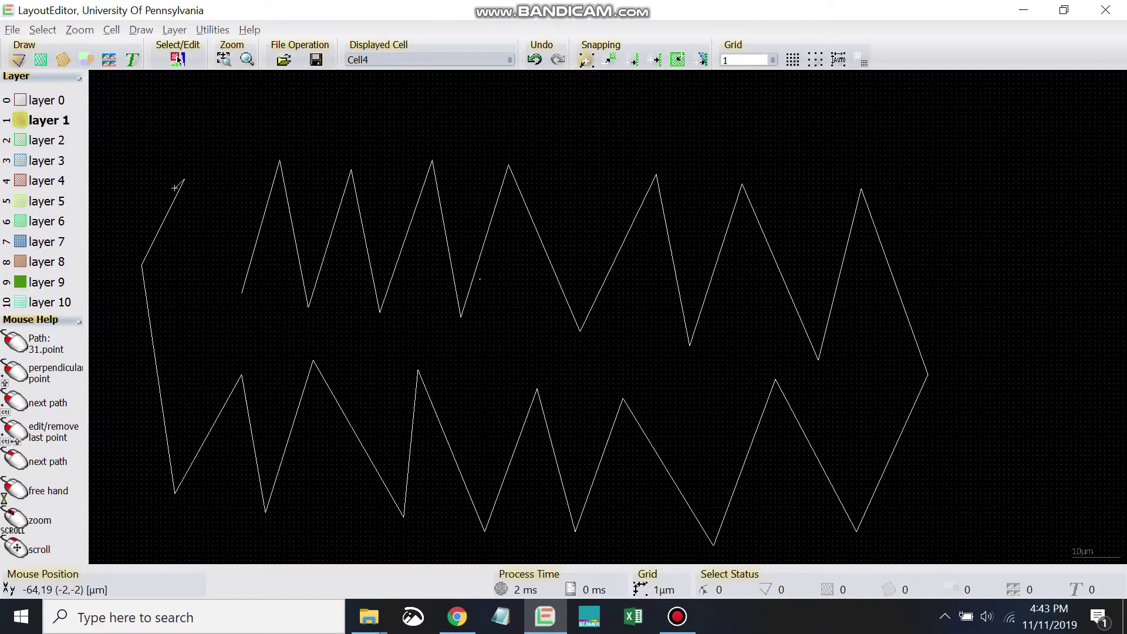
scroll(453, 193, "down", 1)
scroll(250, 146, "up", 1)
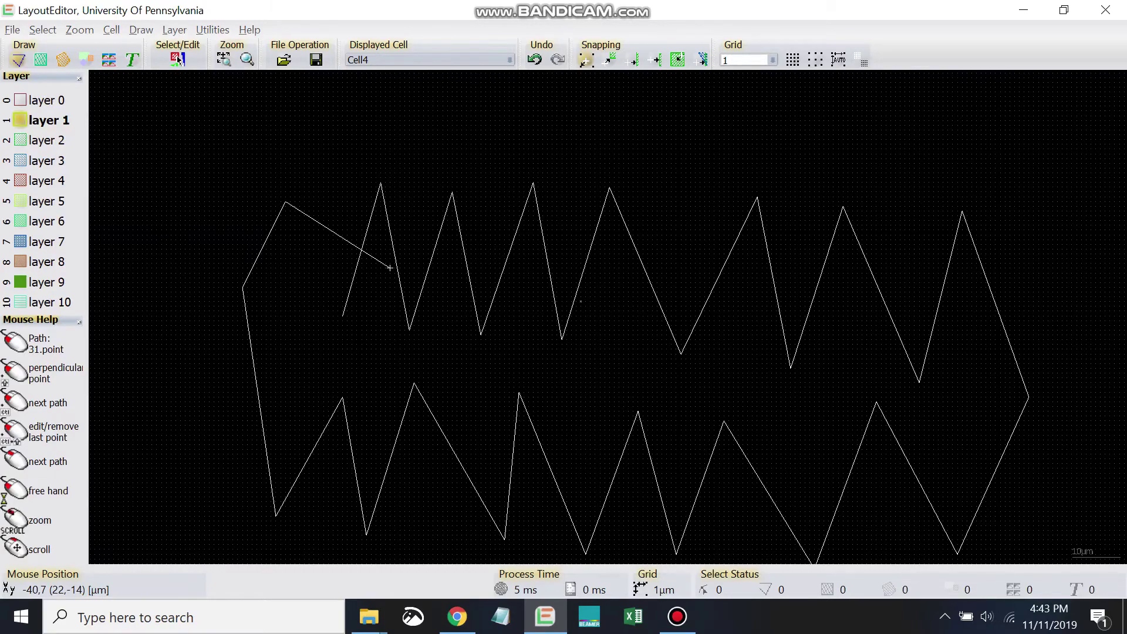
key("ctrl")
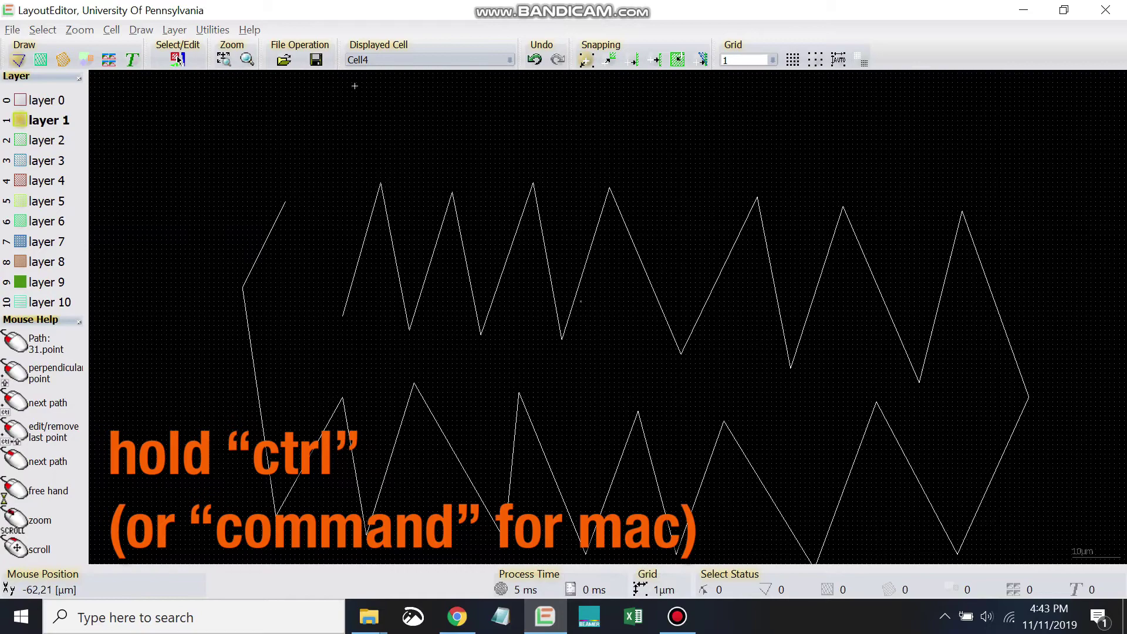
left_click(295, 128, "ctrl")
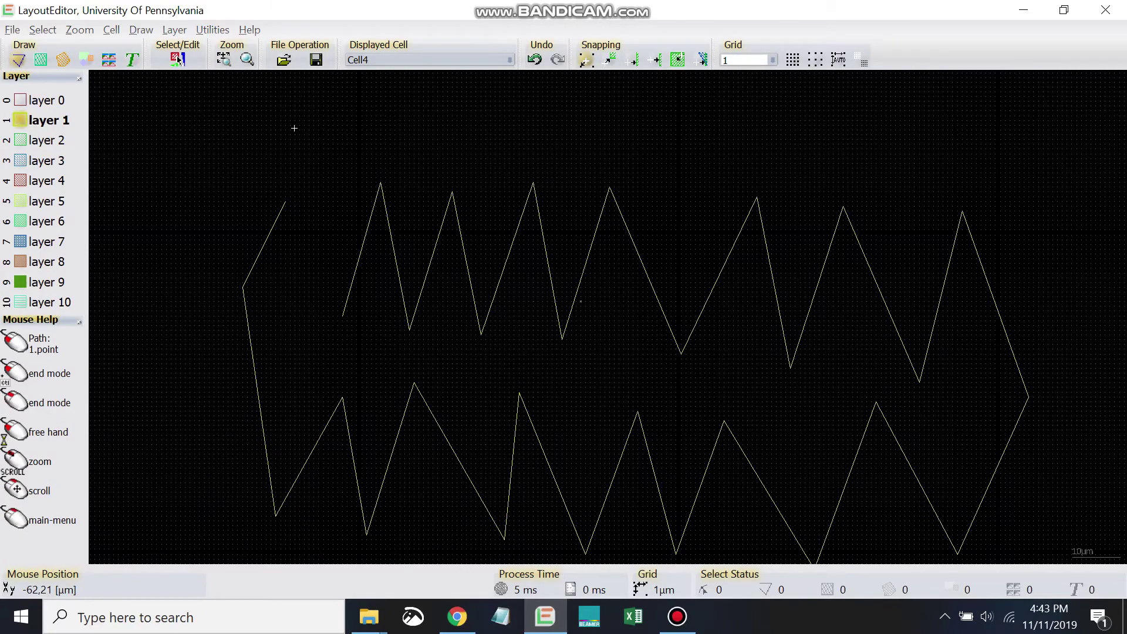
scroll(265, 156, "down", 1)
scroll(384, 214, "up", 1)
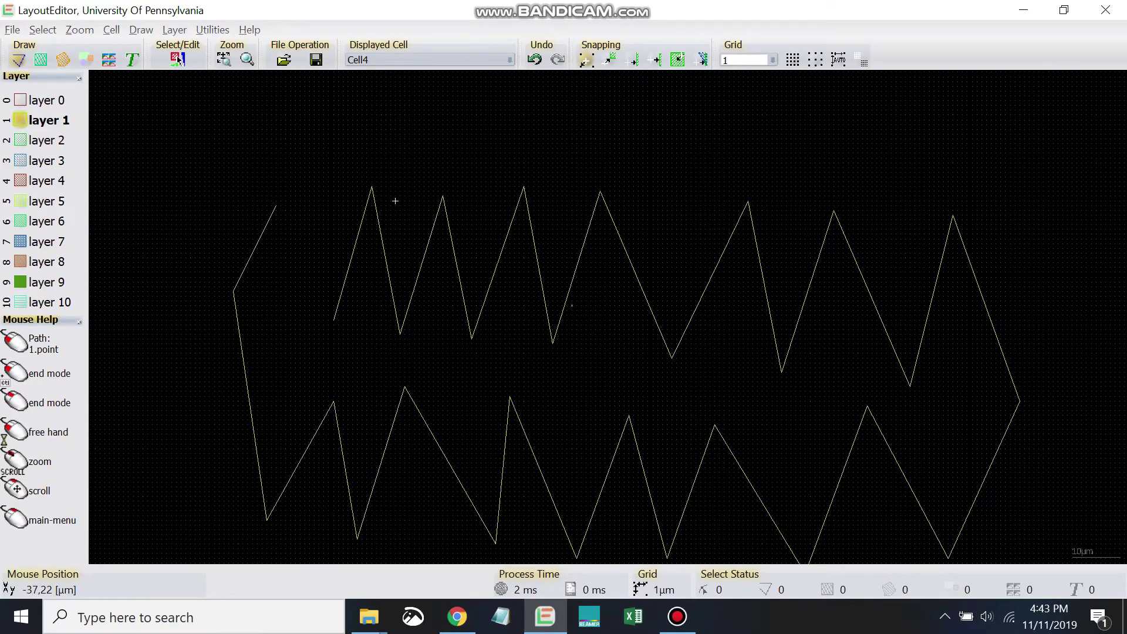
right_click(519, 272)
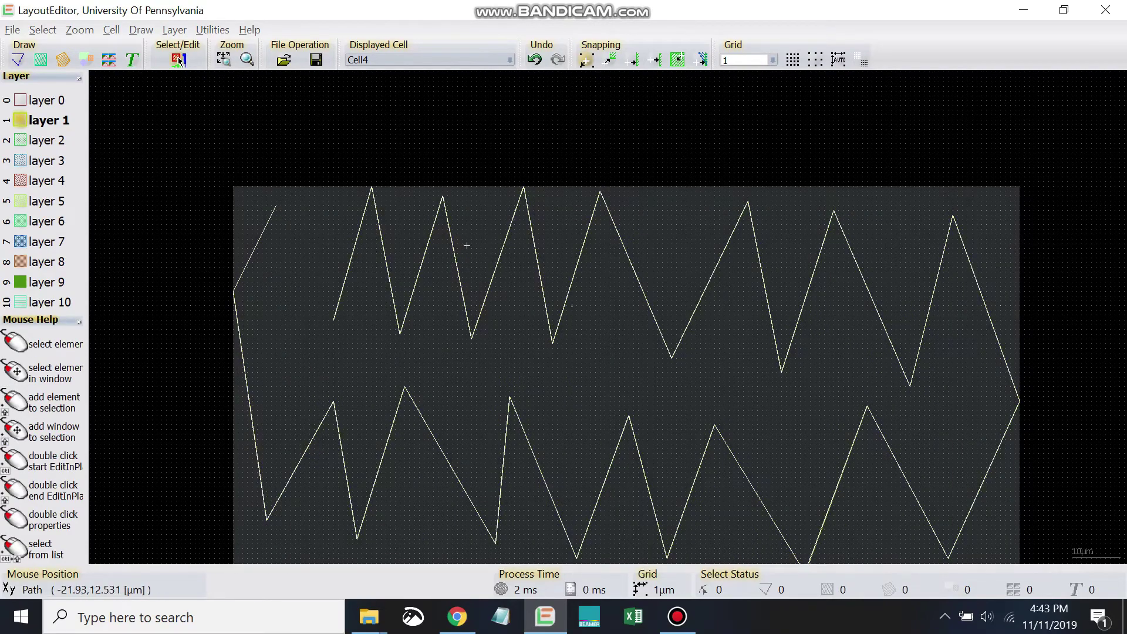
- Set the width of the whole zigzag path to 2 µm and deselect it
left_click(467, 246)
right_click(447, 243)
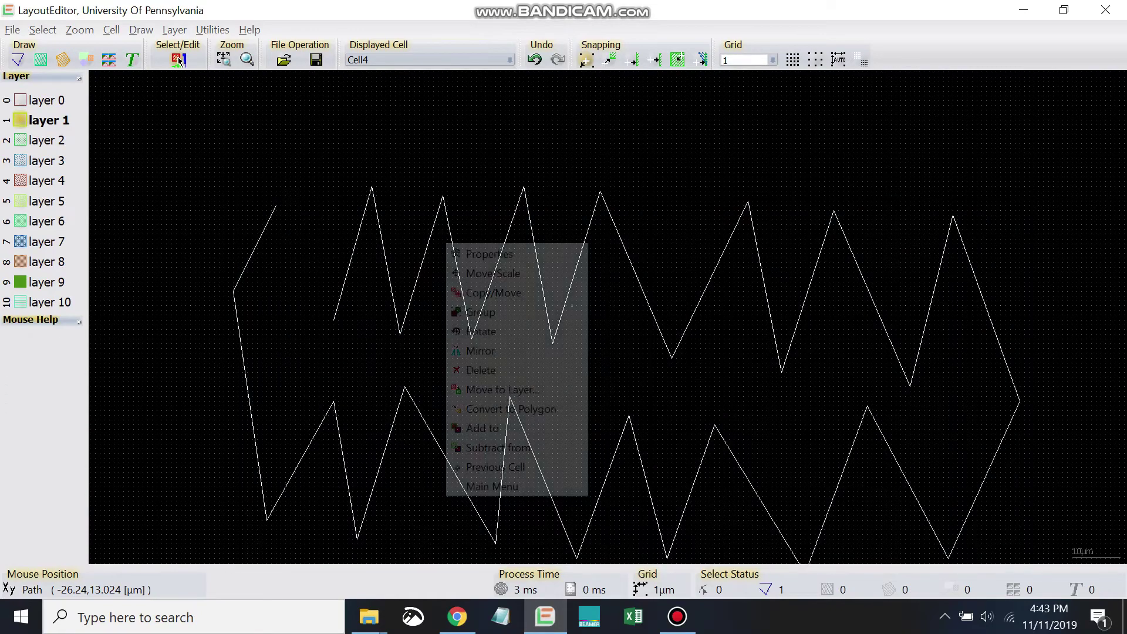
left_click(469, 254)
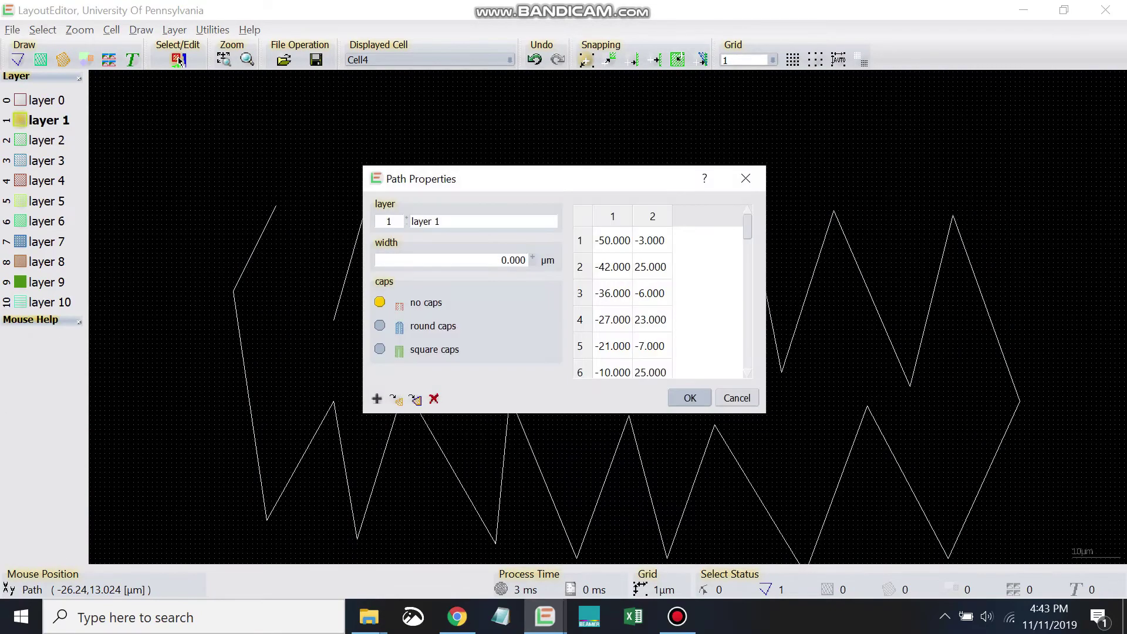
double_click(513, 260)
type("1")
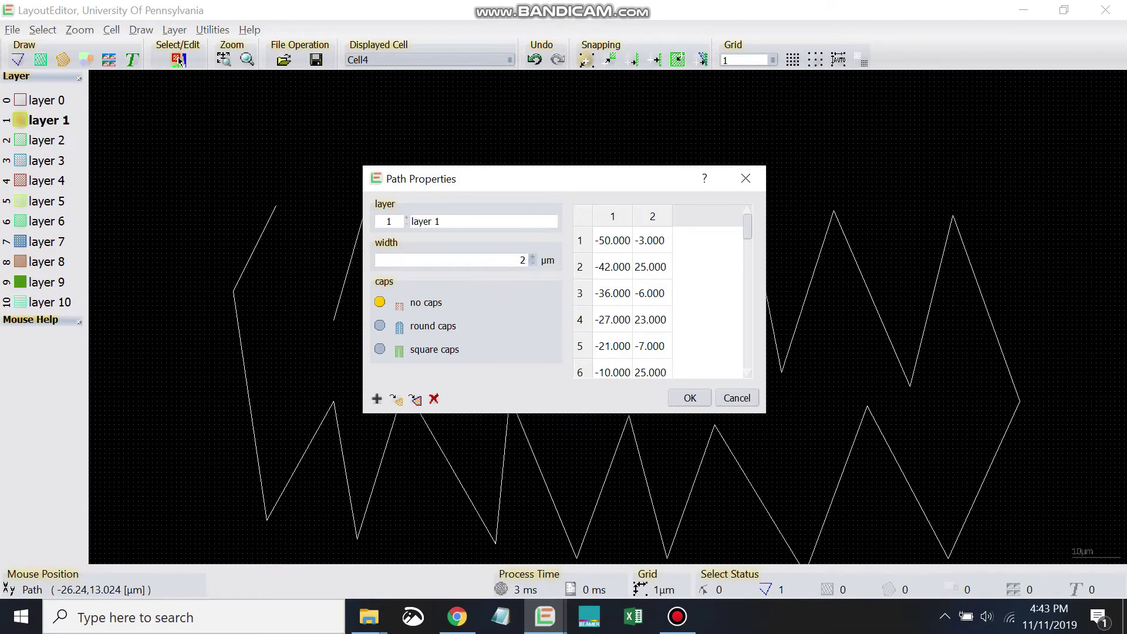
key("Return")
scroll(535, 261, "down", 1)
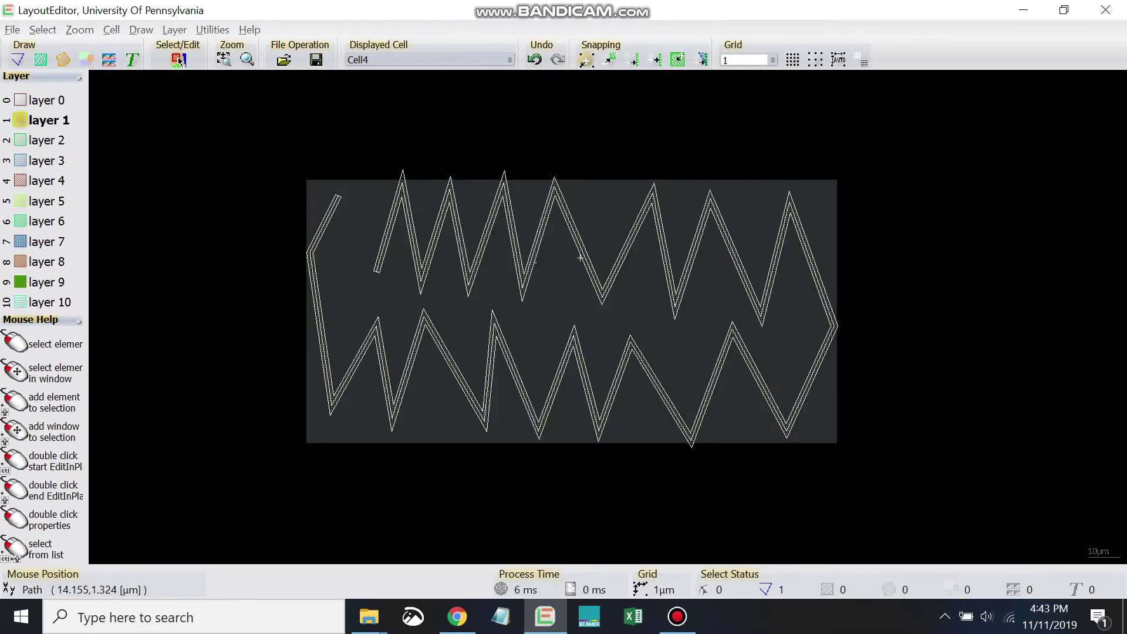
left_click(642, 296)
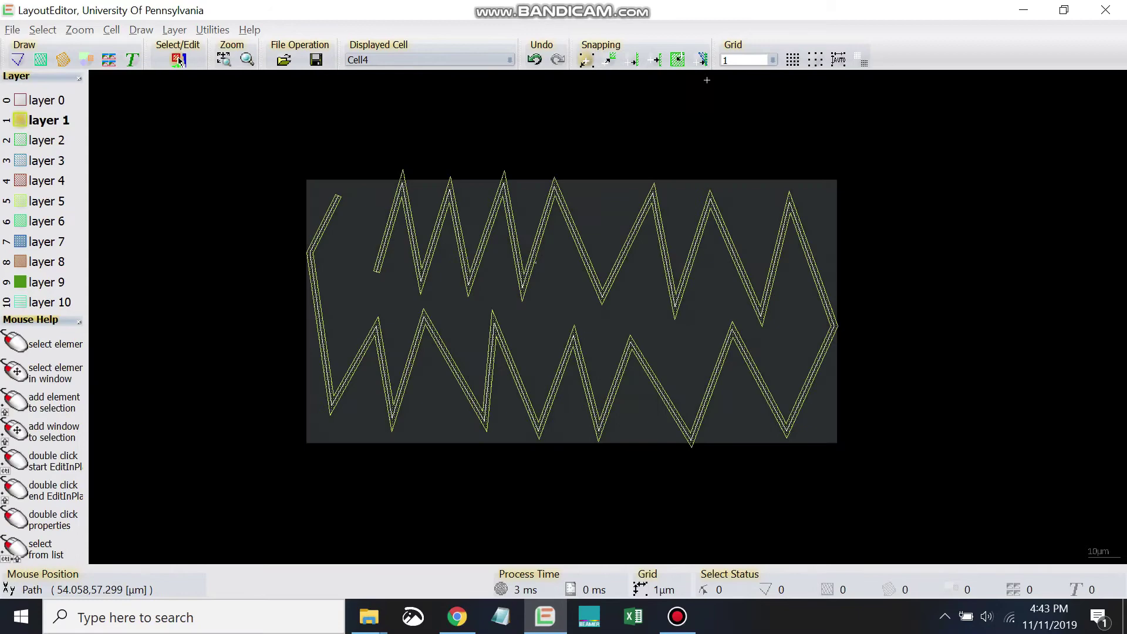
scroll(670, 82, "up", 1)
scroll(575, 95, "down", 1)
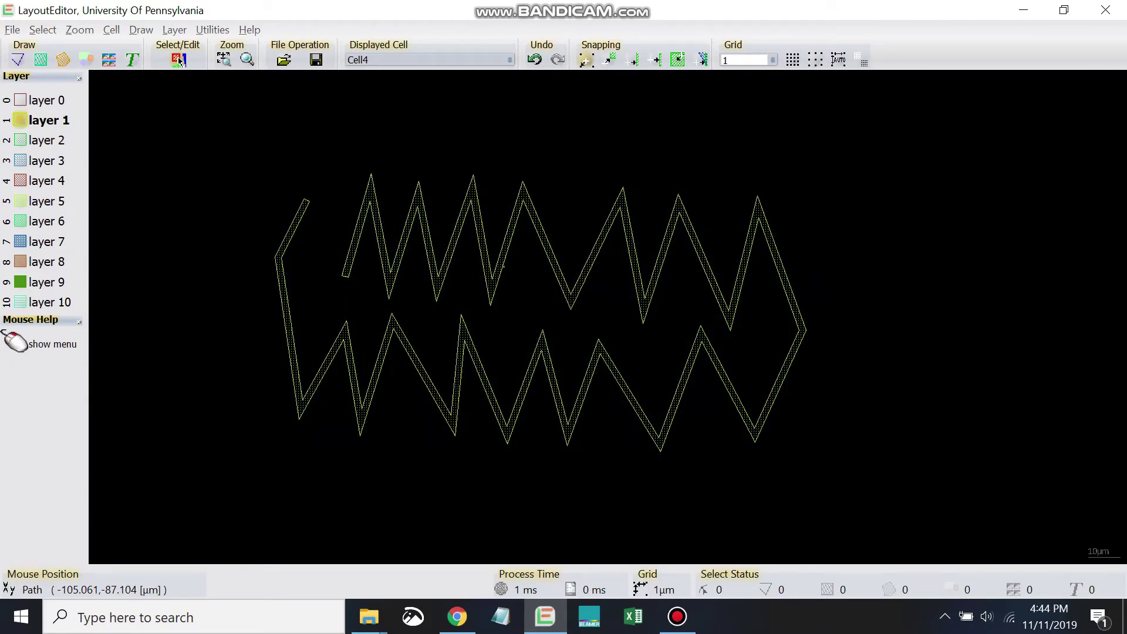
scroll(220, 237, "down", 1)
scroll(243, 234, "up", 1)
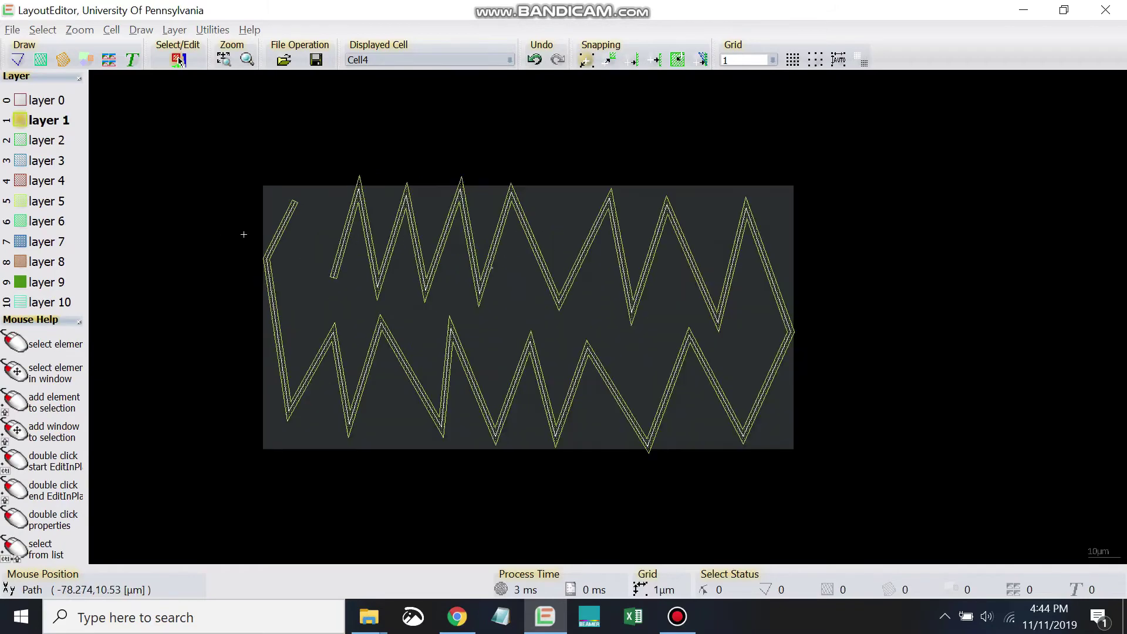
scroll(298, 303, "down", 1)
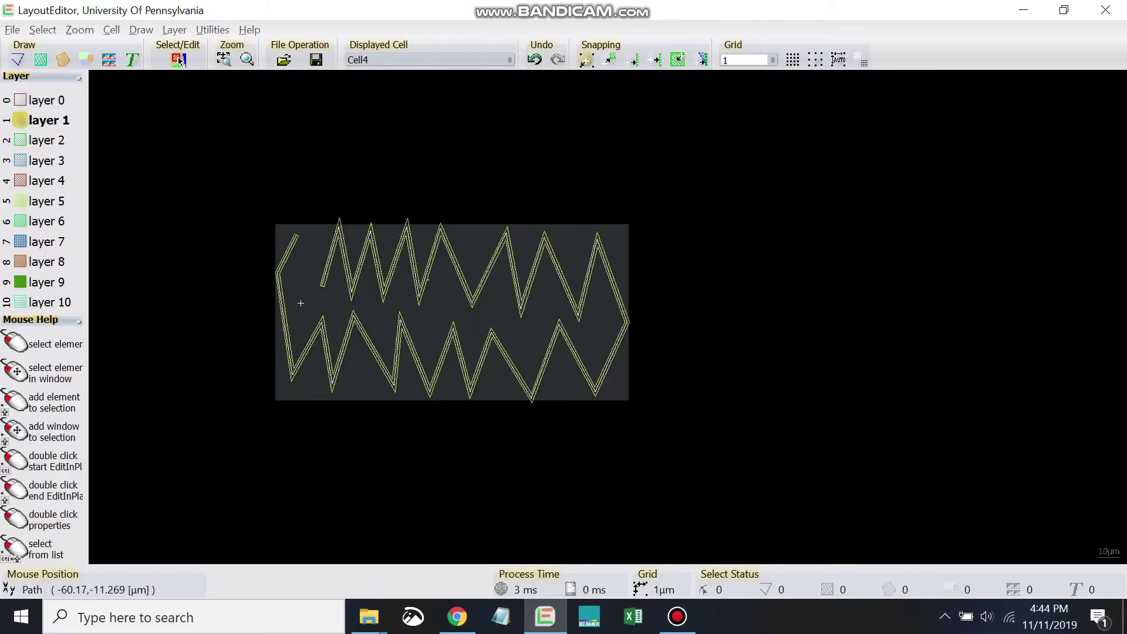
- Start a second path beside the first zigzag at (126, -11) and zigzag it rightward to about (234, 35)
scroll(646, 233, "up", 1)
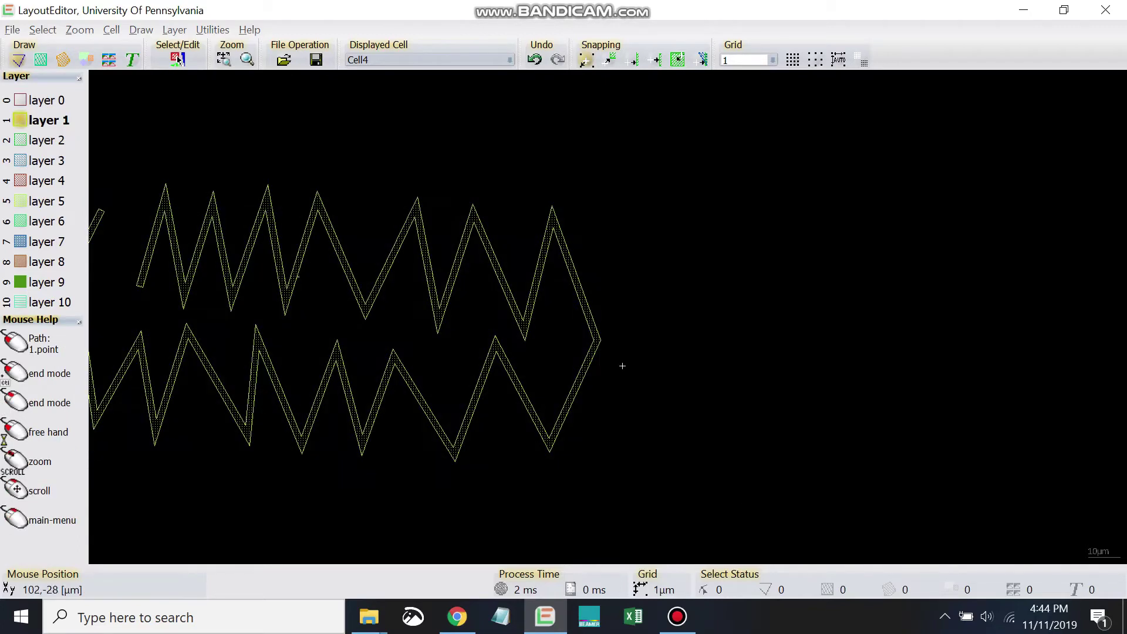
scroll(644, 272, "down", 2)
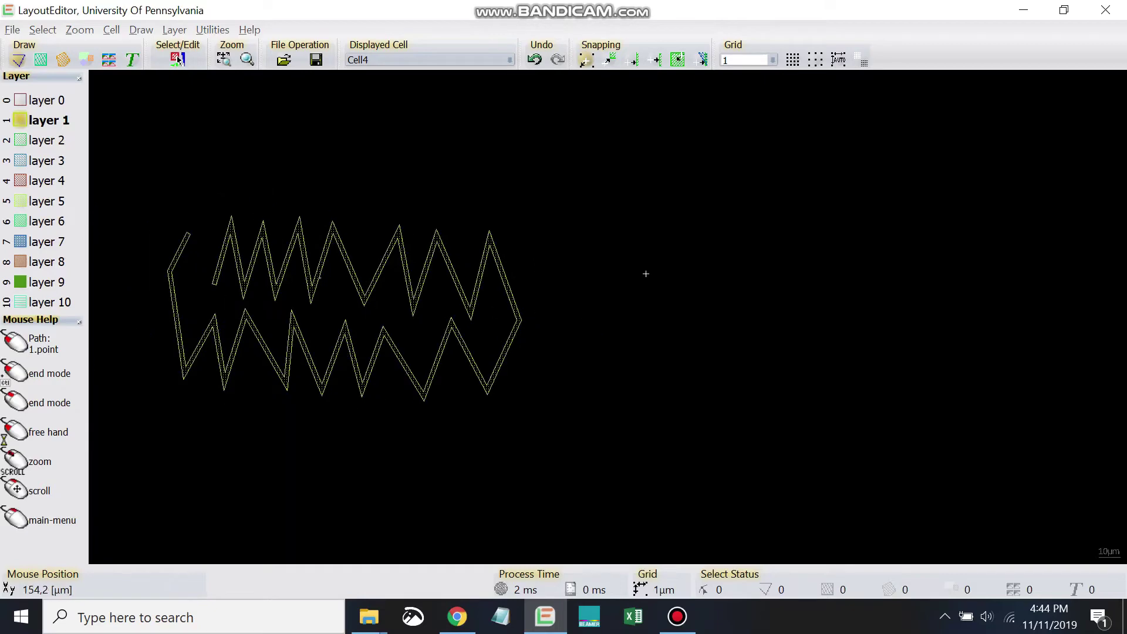
scroll(660, 268, "up", 2)
left_click(549, 316)
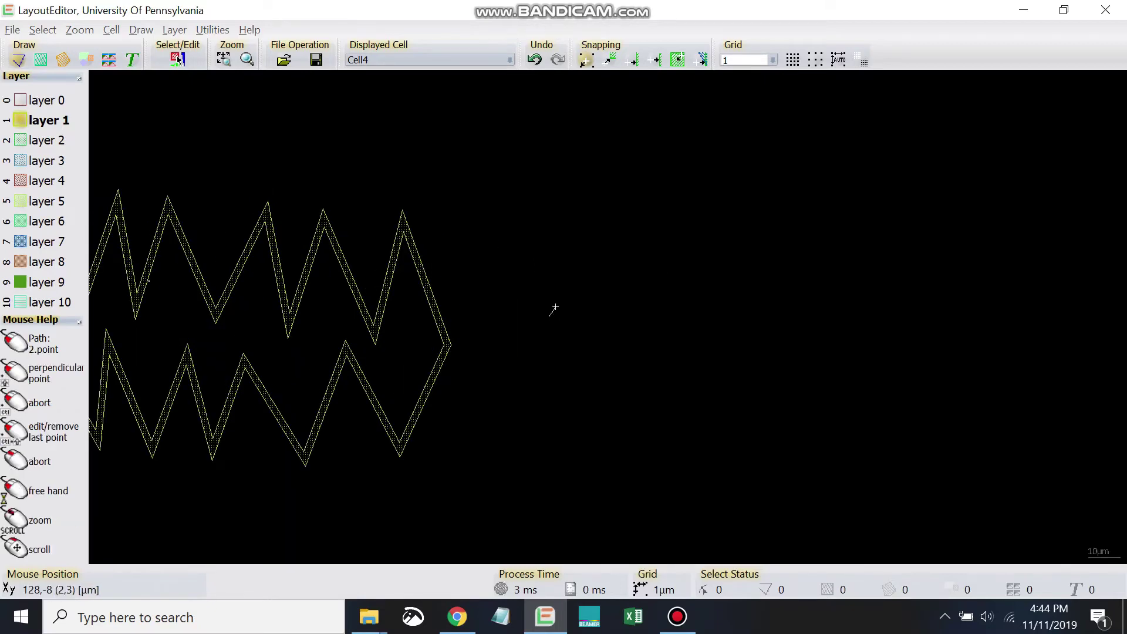
left_click(612, 187)
left_click(667, 325)
left_click(692, 192)
left_click(751, 339)
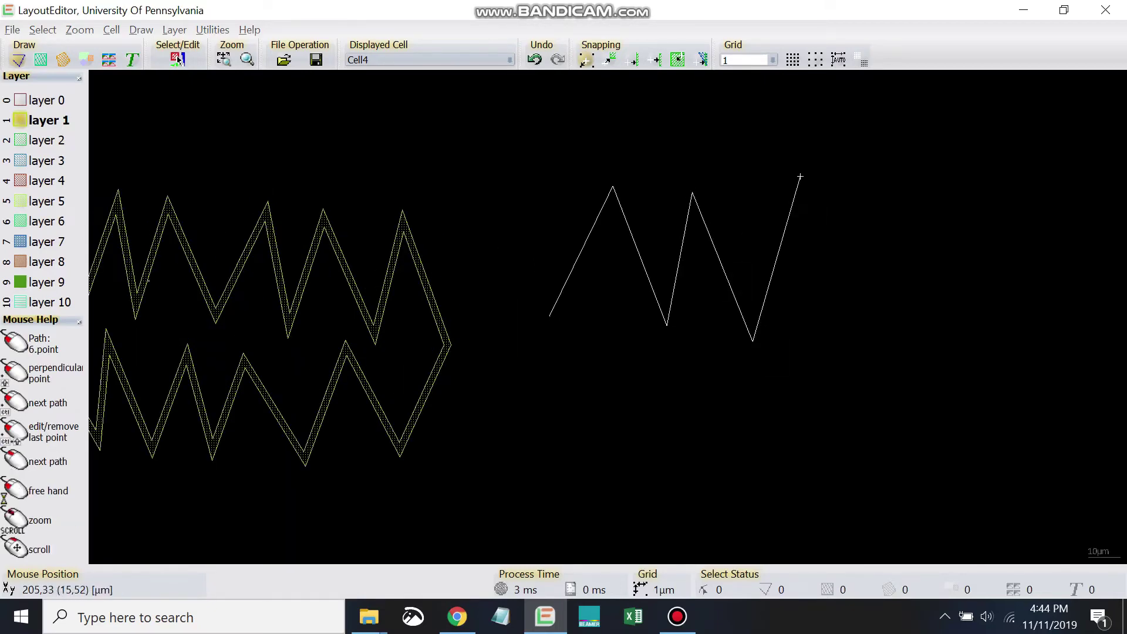
left_click(800, 176)
left_click(858, 345)
left_click(892, 171)
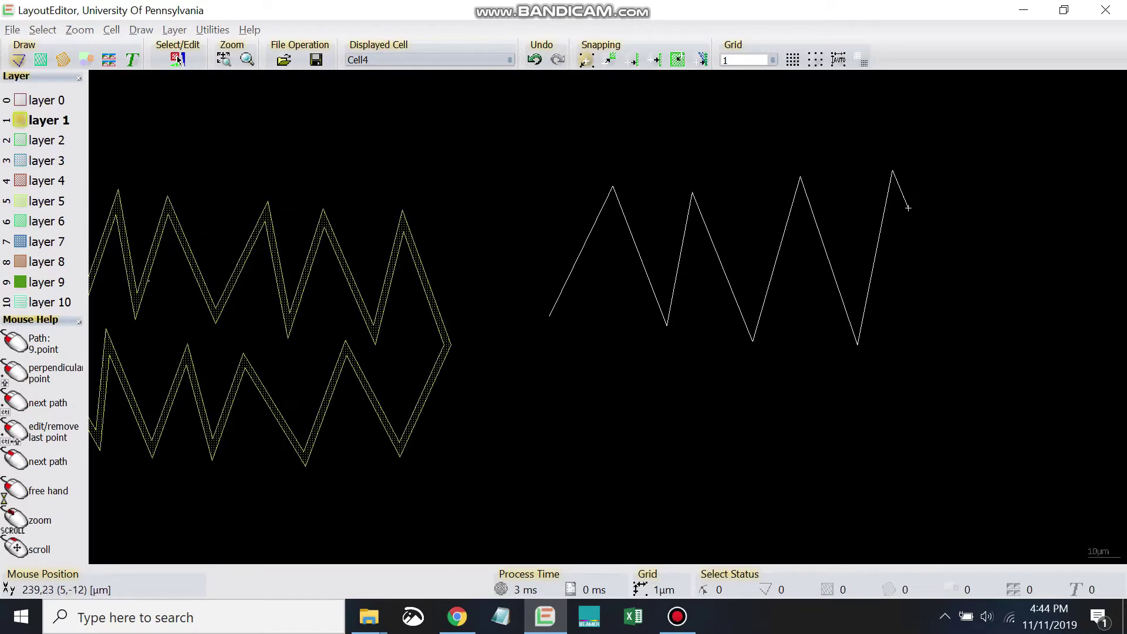
- Turn the path at about (268, -24) and zigzag it back leftward in a lower row to about (178, -34)
left_click(1000, 358)
left_click(886, 519)
left_click(823, 367)
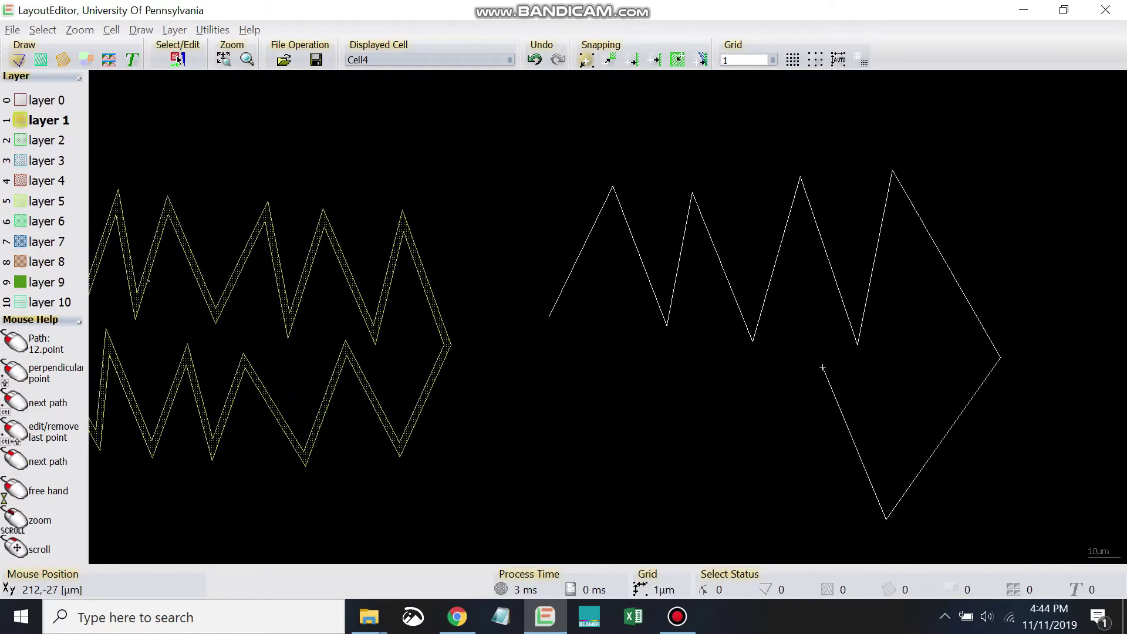
left_click(792, 509)
left_click(715, 390)
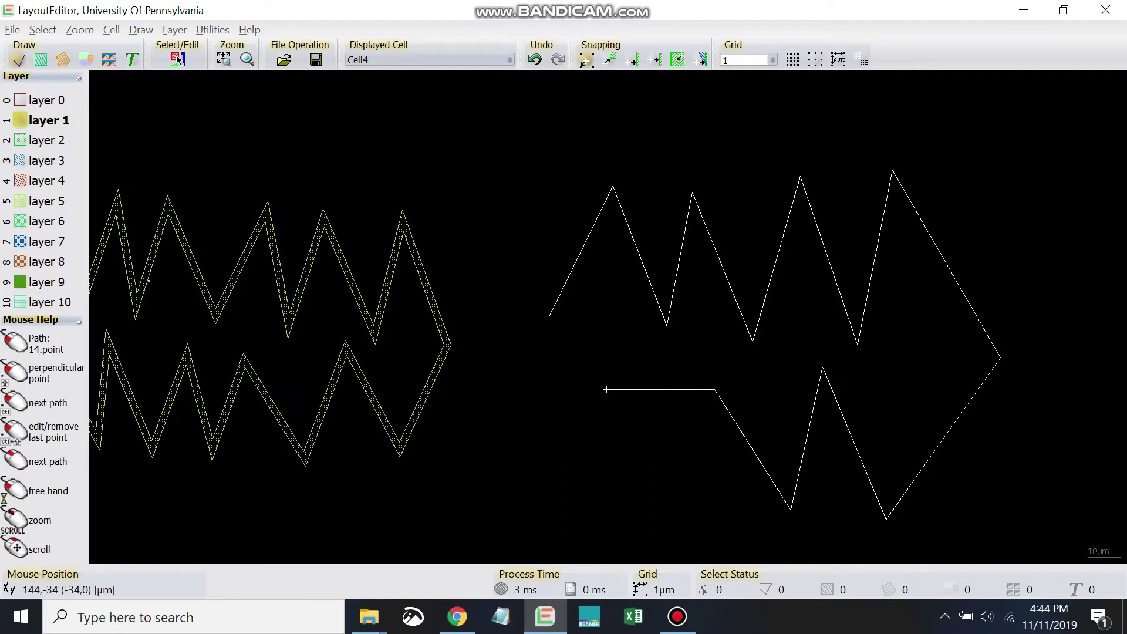
- Continue with right-angled segments through about (151, -34), (151, -70), (189, -70) and (189, -86) to (121, -86)
left_click(628, 389, "shift")
left_click(629, 503, "shift")
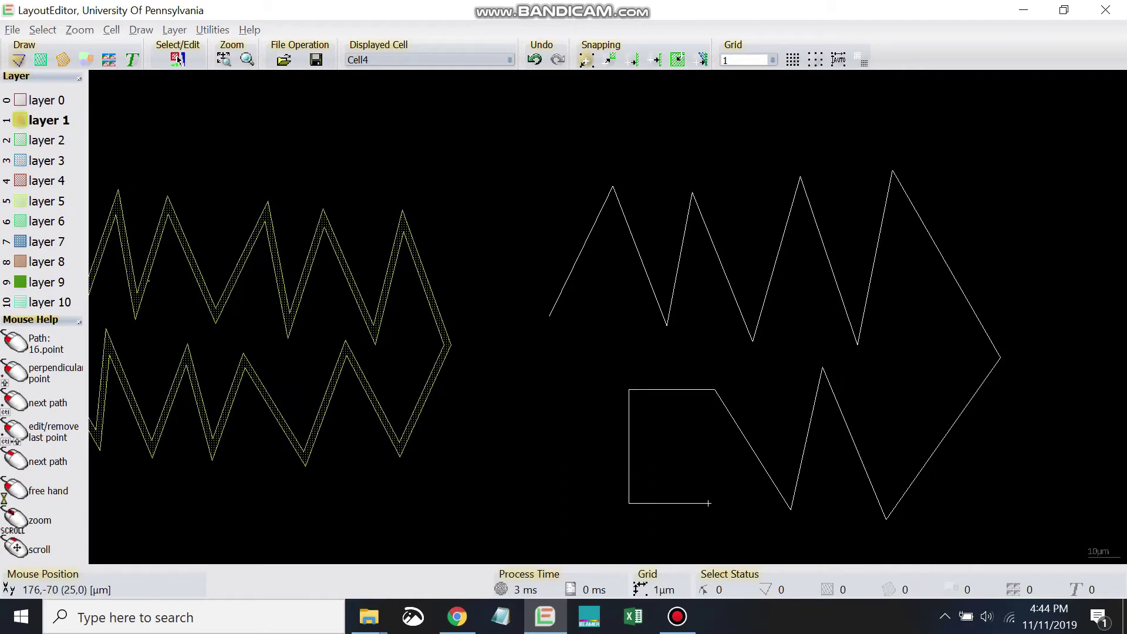
left_click(750, 503, "shift")
left_click(750, 554, "shift")
left_click(534, 553, "shift")
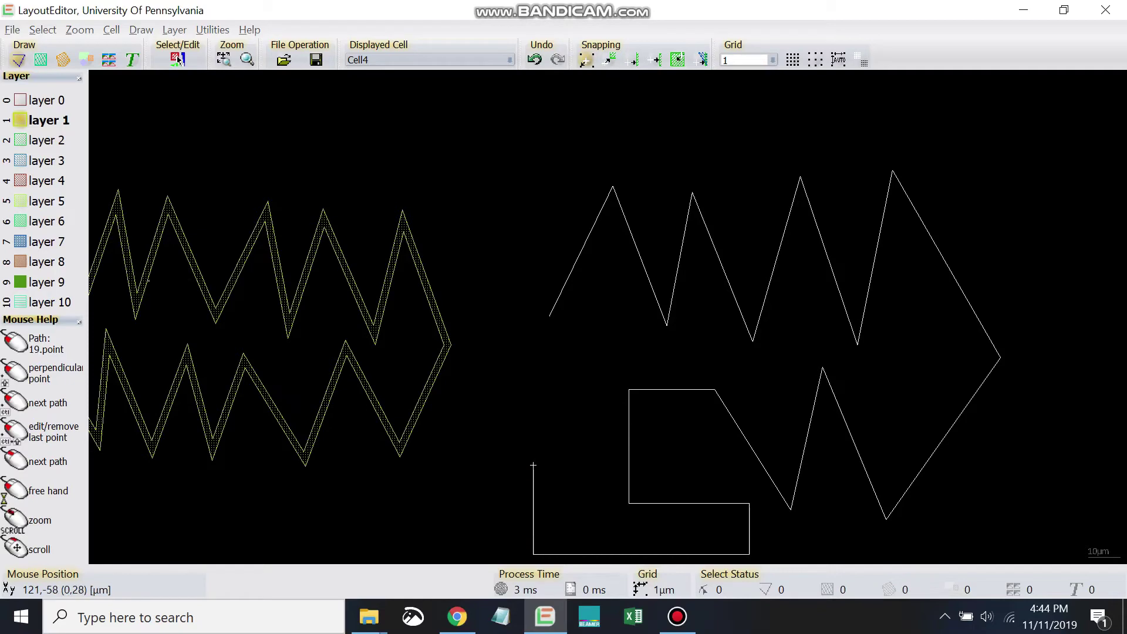
- Meander the path at right angles through about (121, -56), (135, -40), (112, -79) and (92, -79) to (107, -47)
left_click(533, 459, "shift")
left_click(578, 459, "shift")
left_click(578, 408, "shift")
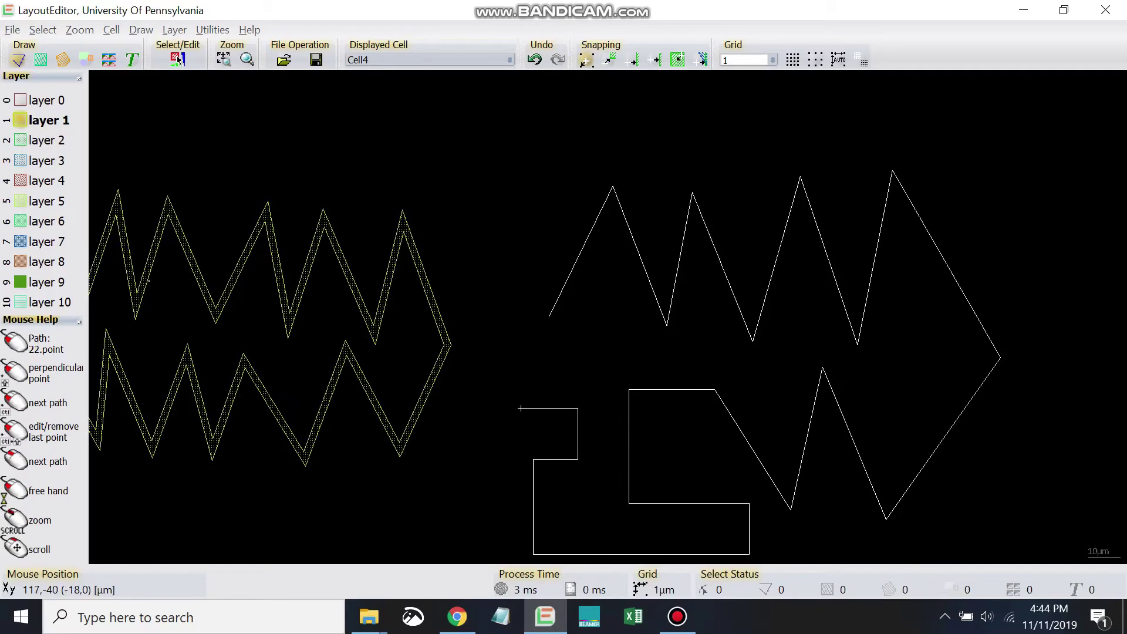
left_click(505, 408, "shift")
left_click(504, 531, "shift")
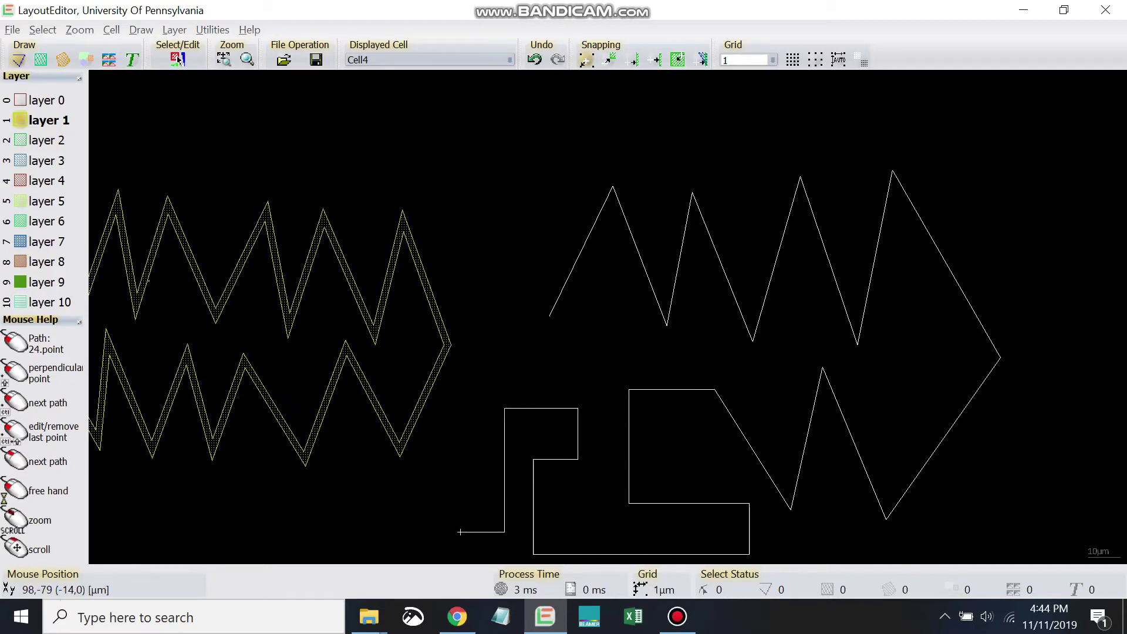
left_click(441, 532, "shift")
left_click(441, 430, "shift")
left_click(489, 430, "shift")
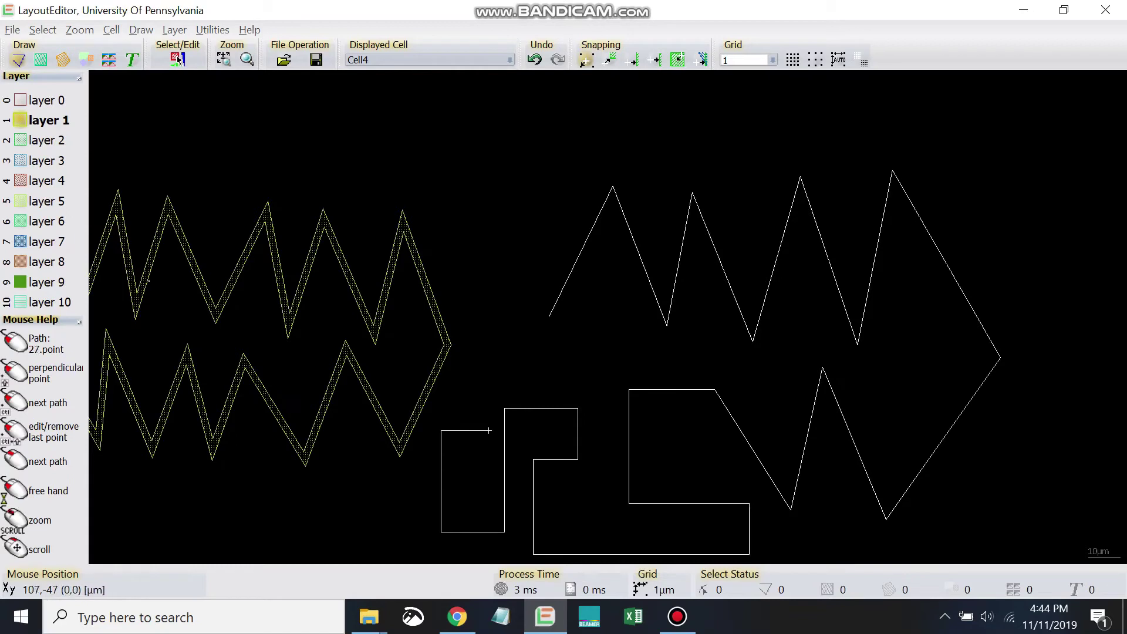
- Route the path up to about (107, 45), across and down to (147, 35), end it near (177, 35), and leave path drawing
left_click(489, 138, "shift")
left_click(616, 138, "shift")
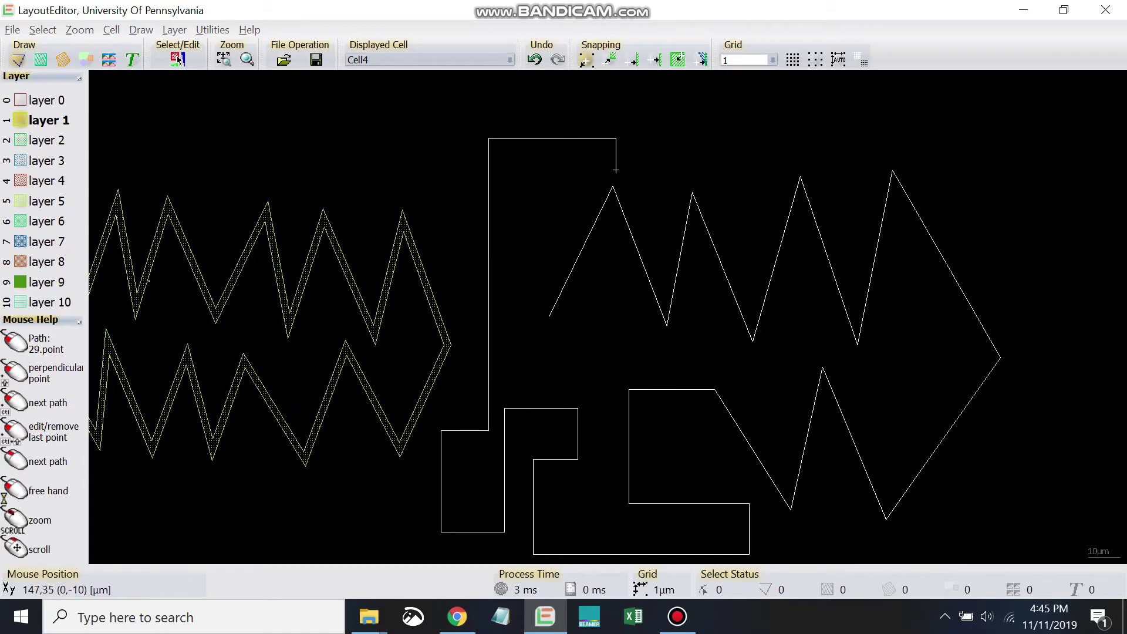
left_click(615, 170, "shift")
left_click(715, 171, "shift")
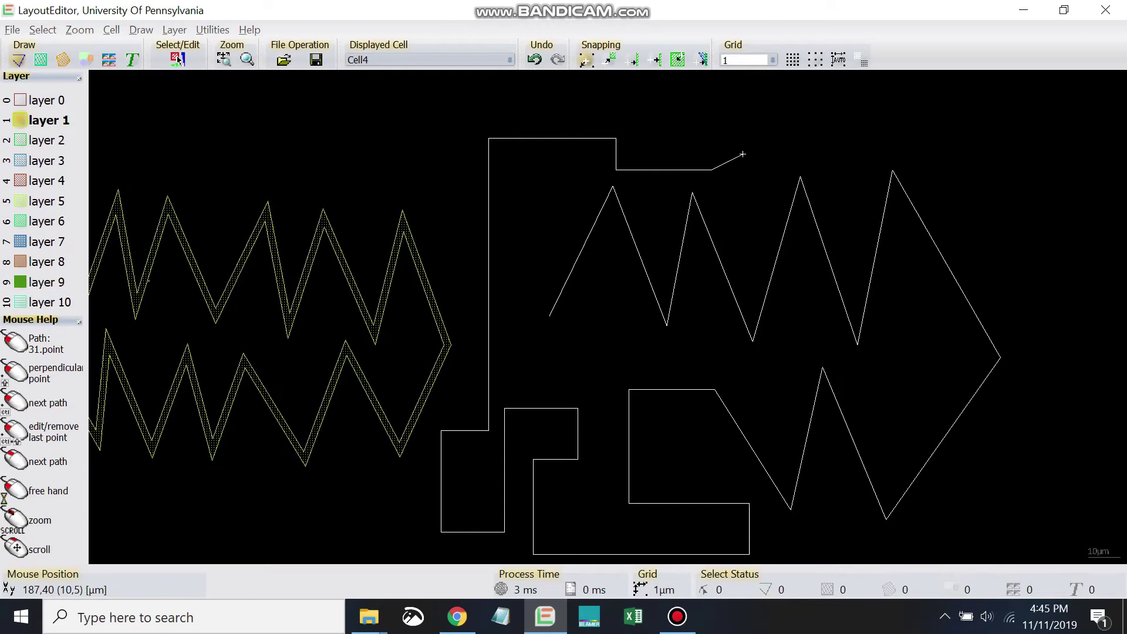
right_click(775, 158)
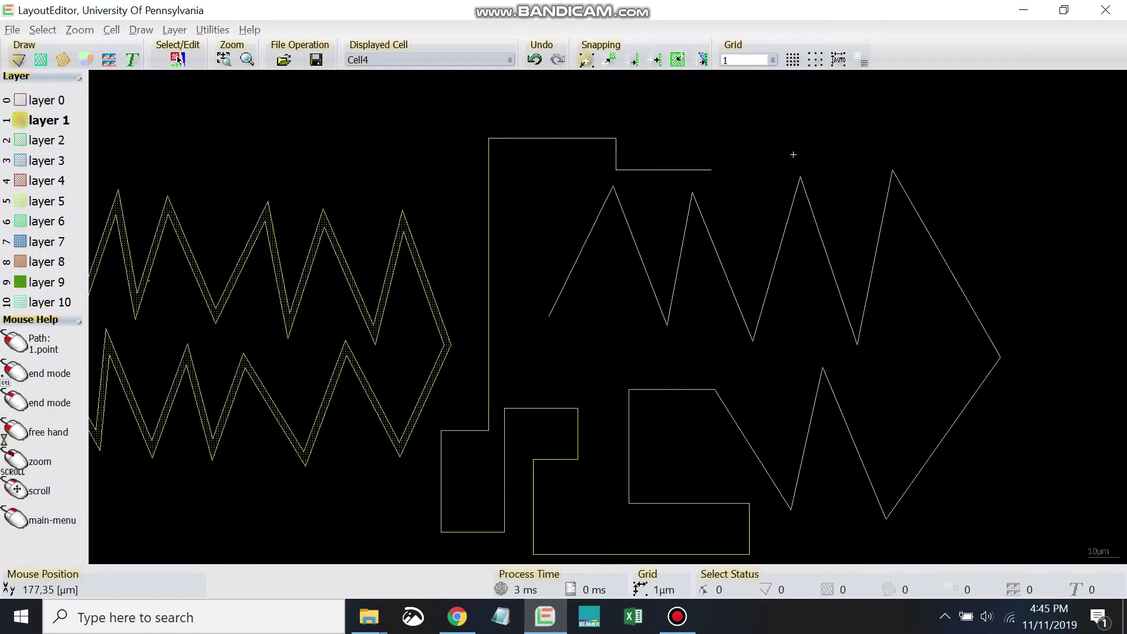
right_click(762, 367)
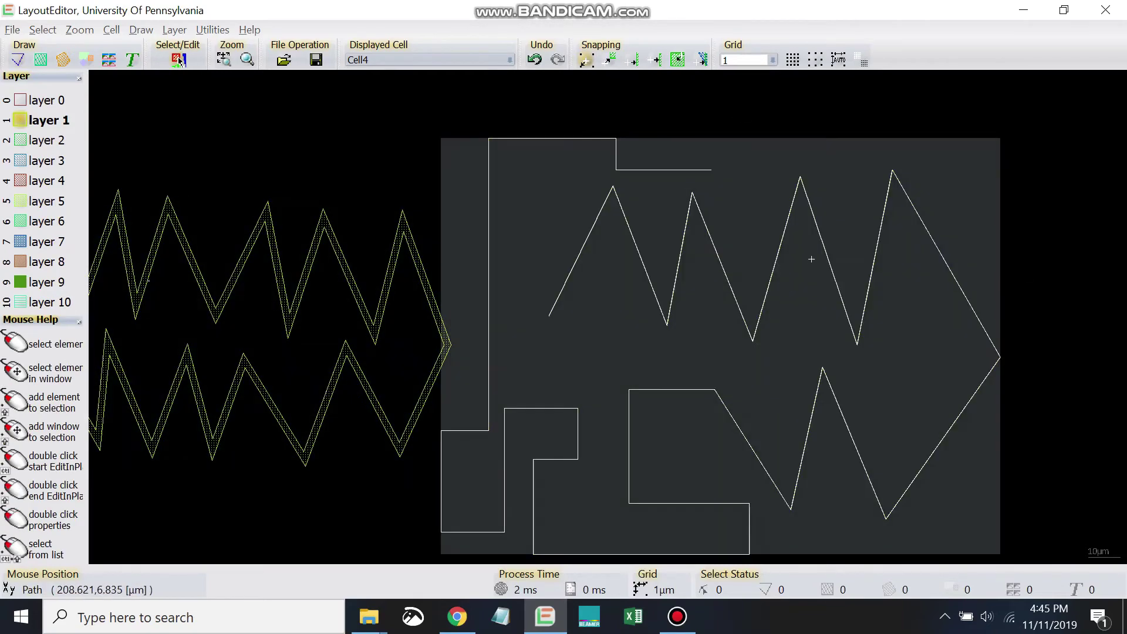
- Set the width of the second path to 2 µm in its properties
right_click(811, 258)
left_click(819, 269)
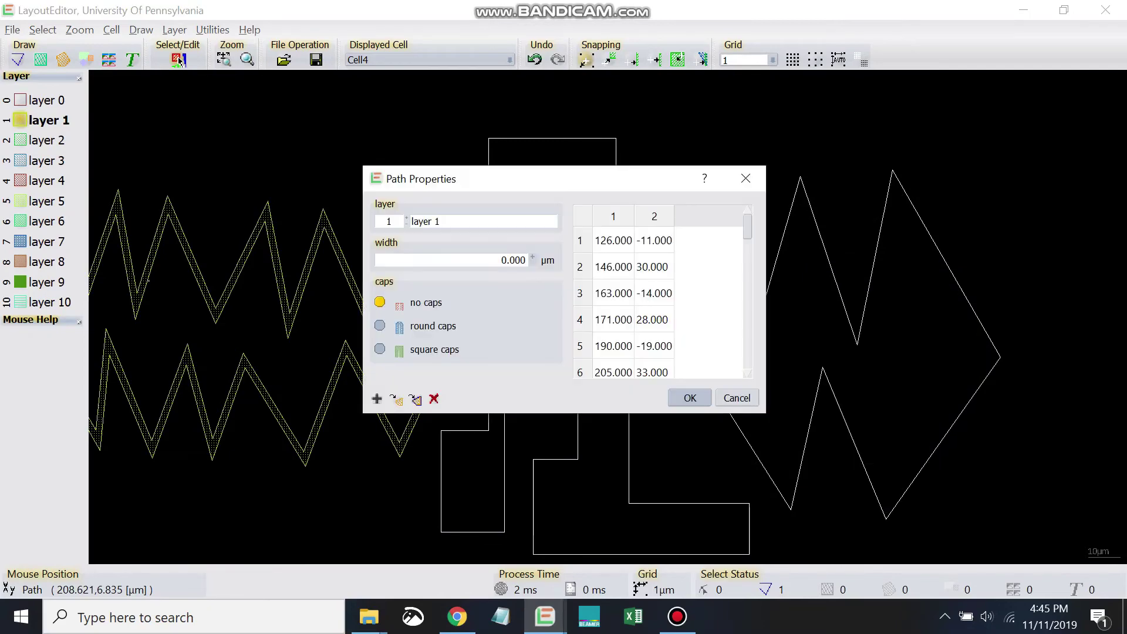
key("Tab")
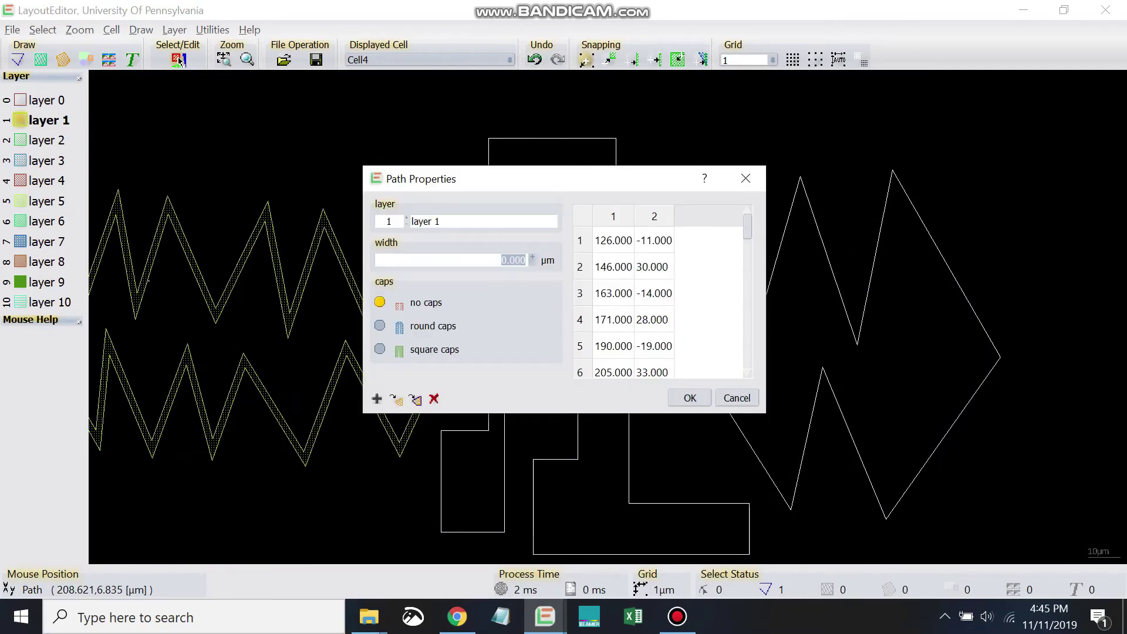
type("2")
key("Return")
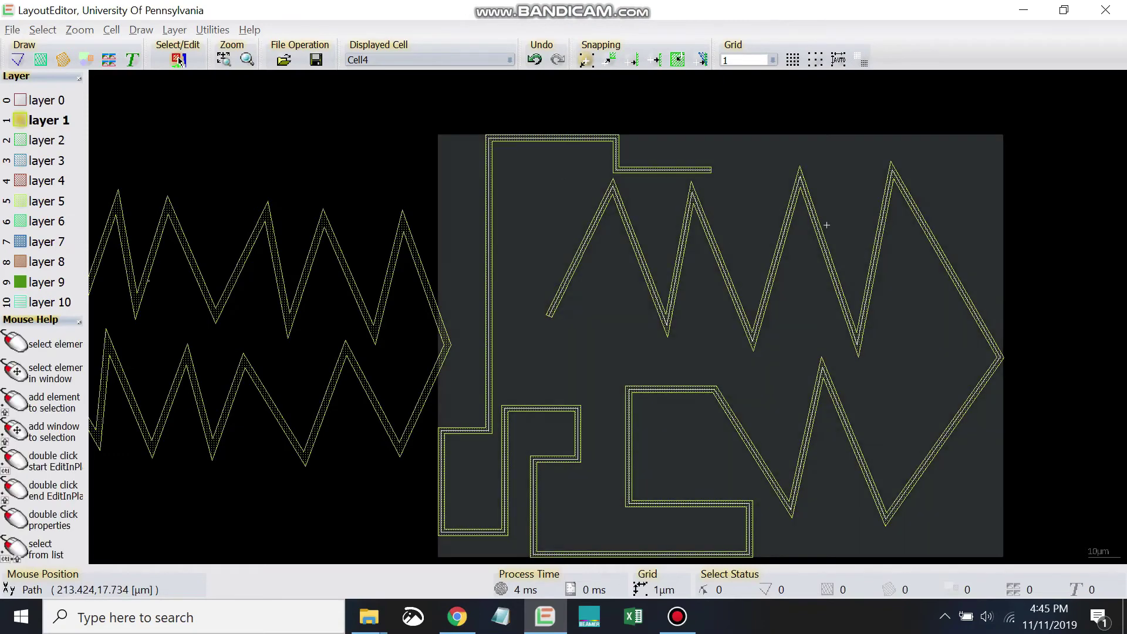
- Create a new cell and name it Cell5
scroll(827, 225, "down", 1)
scroll(675, 187, "up", 1)
right_click(386, 56)
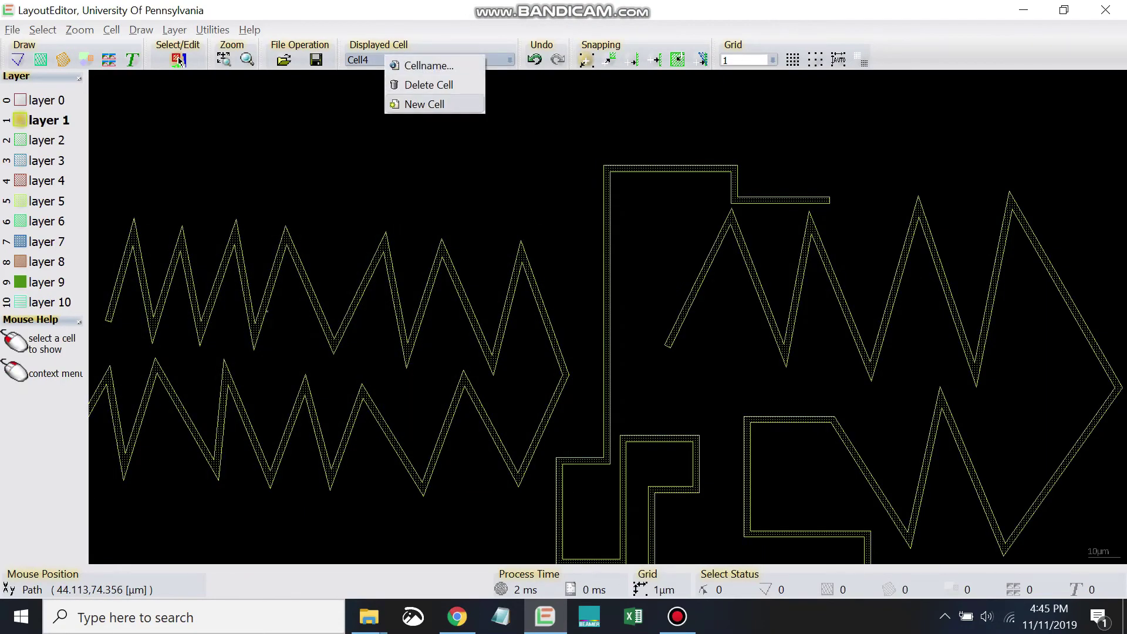
left_click(424, 105)
right_click(432, 62)
left_click(452, 74)
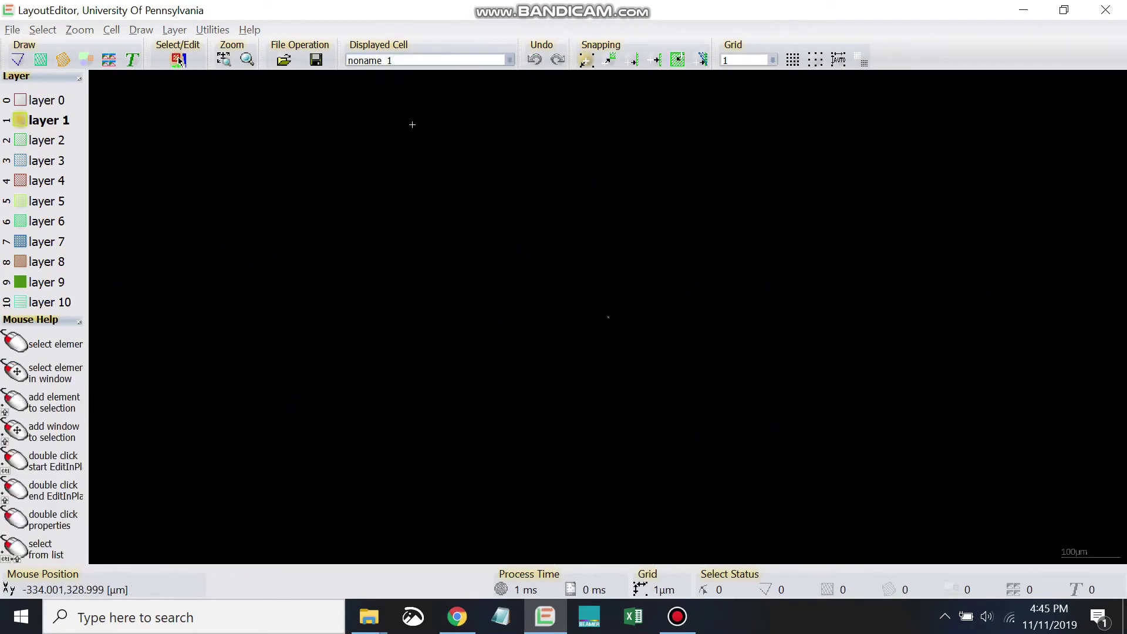
key("BackSpace")
key("BackSpace")
key("BackSpace")
key("BackSpace")
key("BackSpace")
key("BackSpace")
type("C")
key("Return")
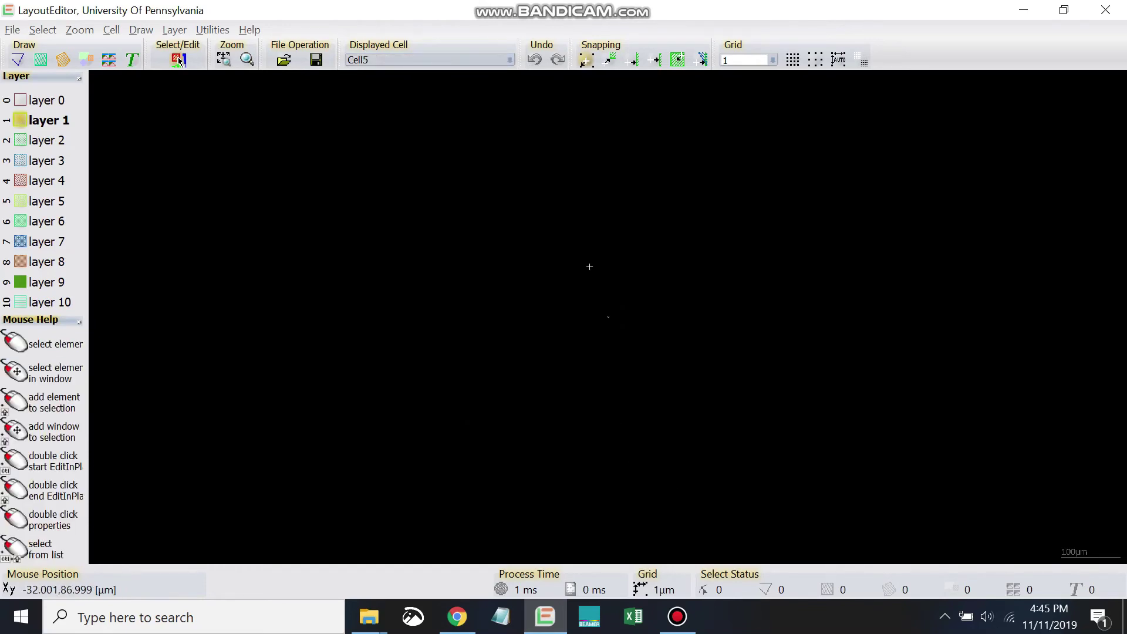
- Start a polygon at about (-40, 1) and zigzag its upper edge rightward to (46, 23), with turns between about y = 28 and y = -4
scroll(598, 315, "up", 2)
scroll(622, 346, "up", 1)
scroll(611, 317, "up", 1)
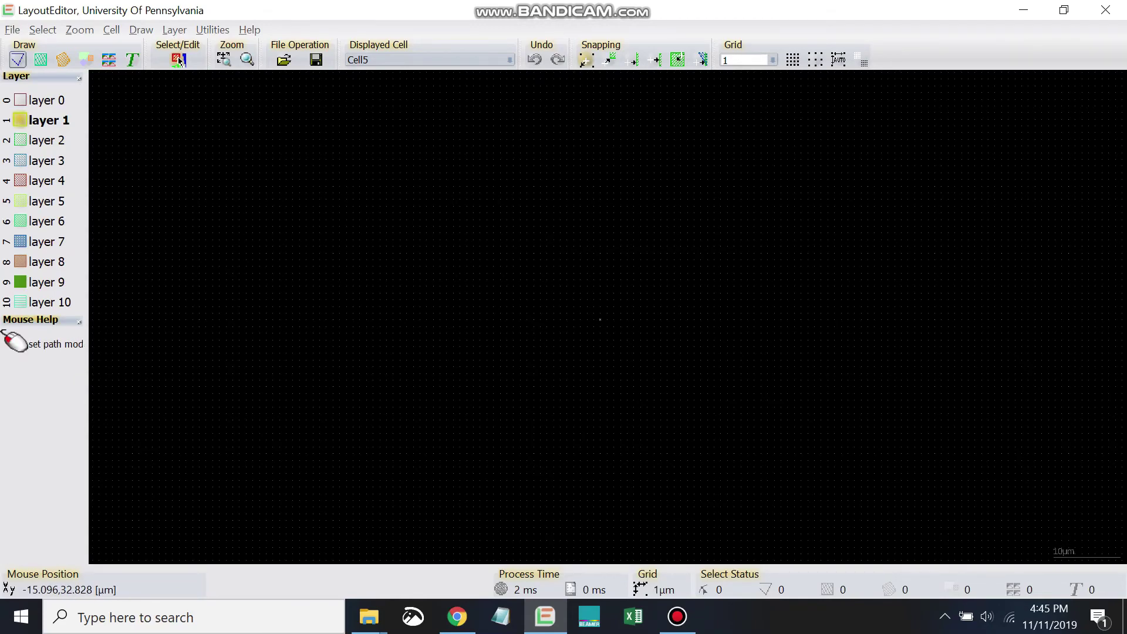
left_click(63, 59)
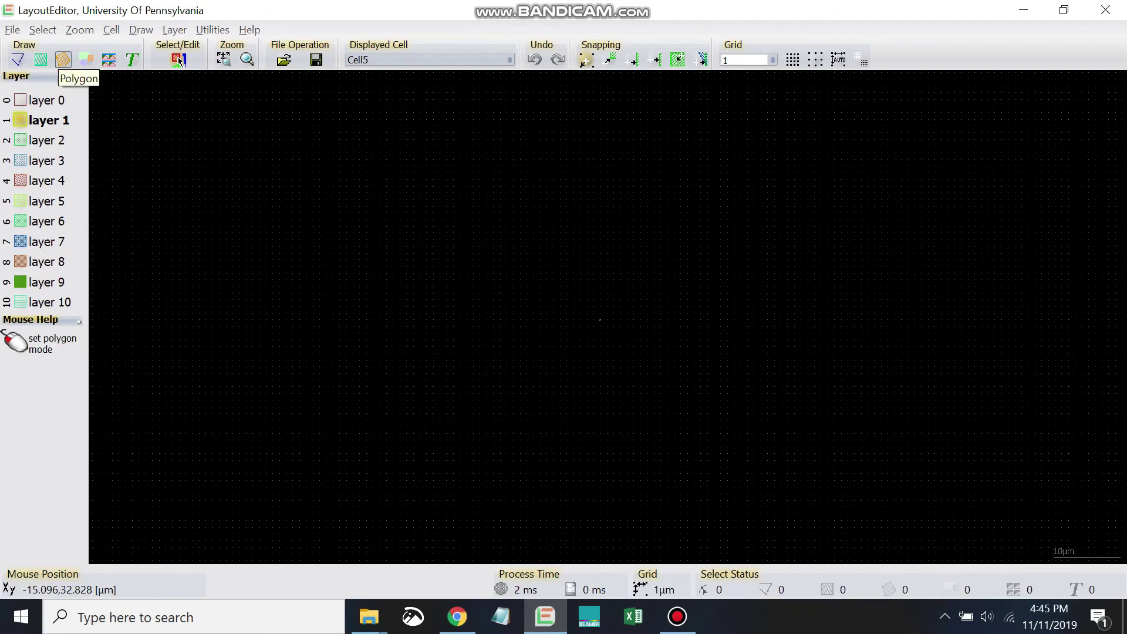
key("Escape")
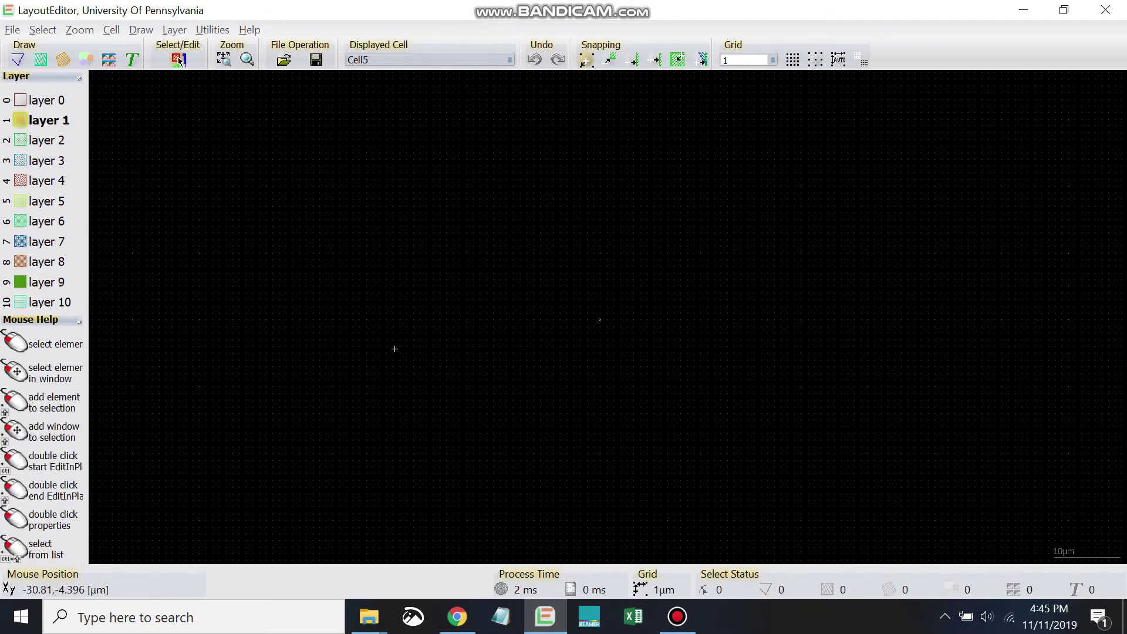
key("p")
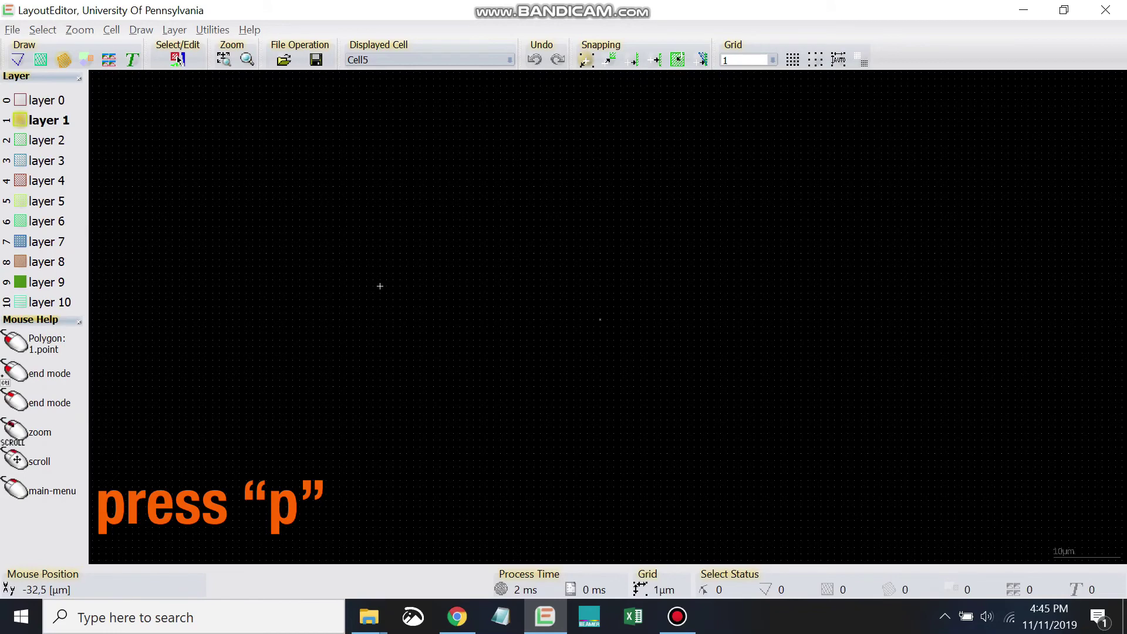
left_click(333, 313)
left_click(433, 134)
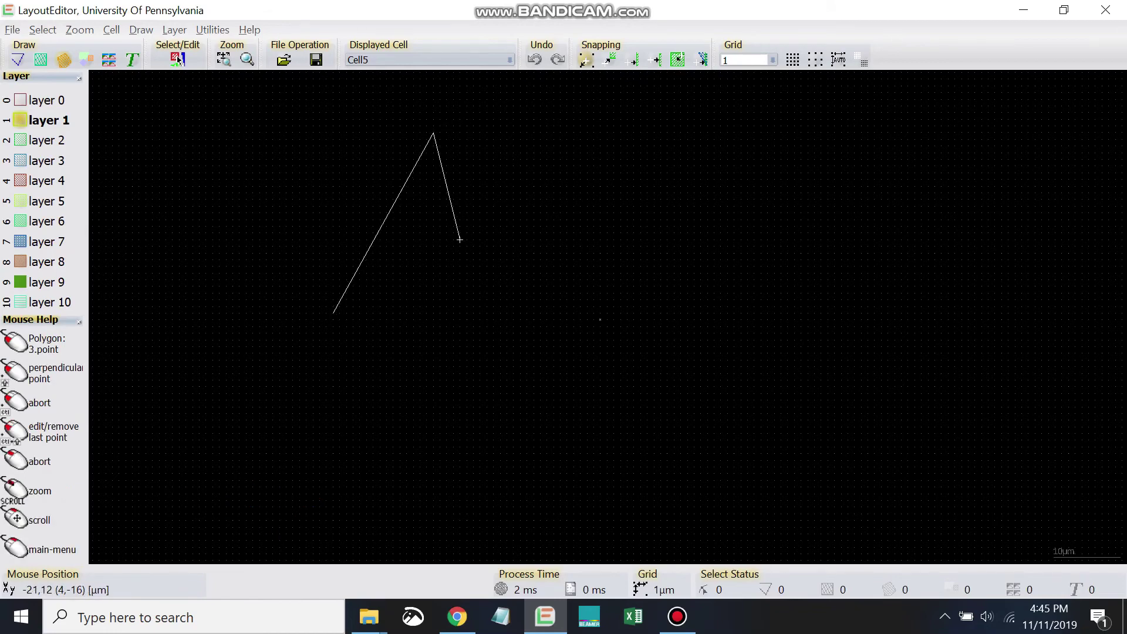
left_click(494, 339)
left_click(580, 139)
left_click(654, 346)
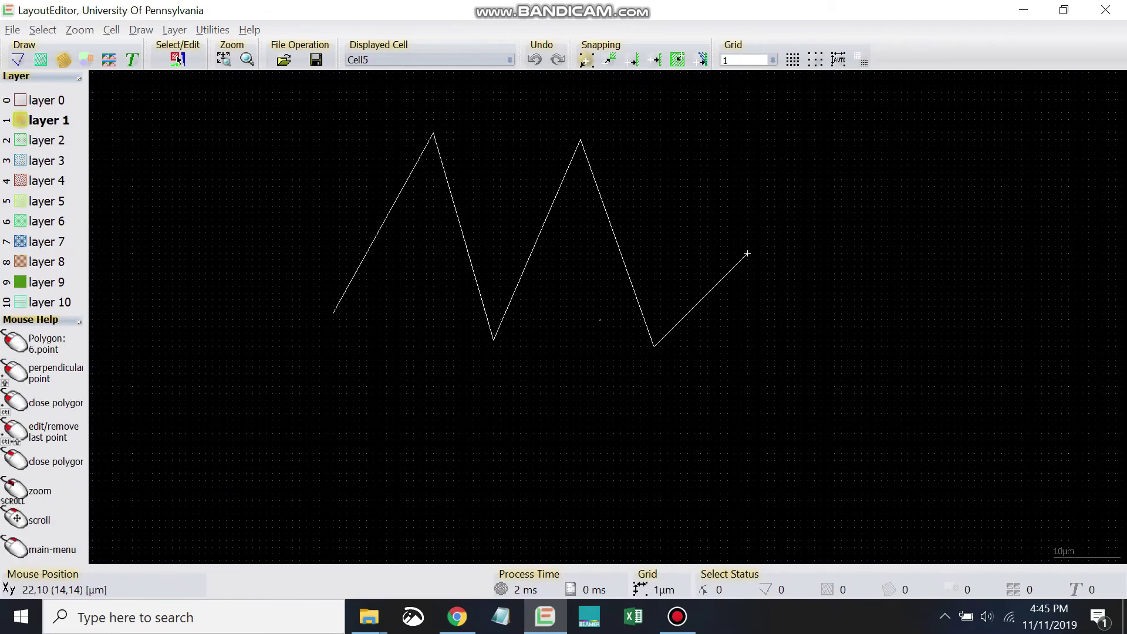
left_click(747, 147)
left_click(808, 340)
left_click(908, 167)
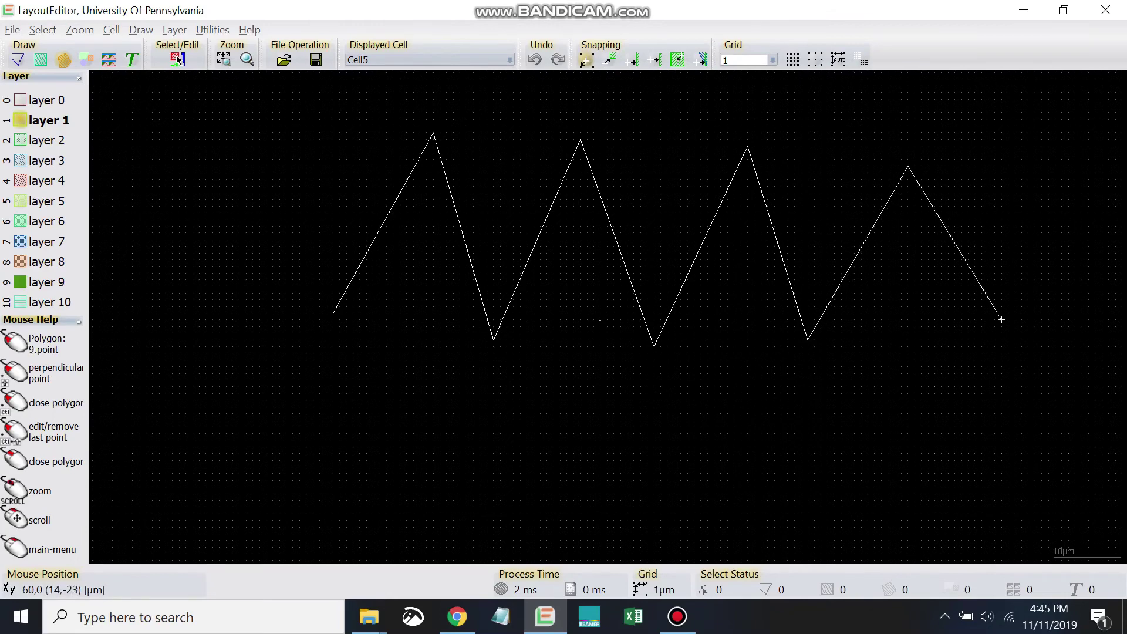
- Continue the polygon around about (60, 0) and zigzag its lower edge leftward from about (50, -32) to (-54, -31)
left_click(1002, 320)
left_click(934, 533)
left_click(768, 382)
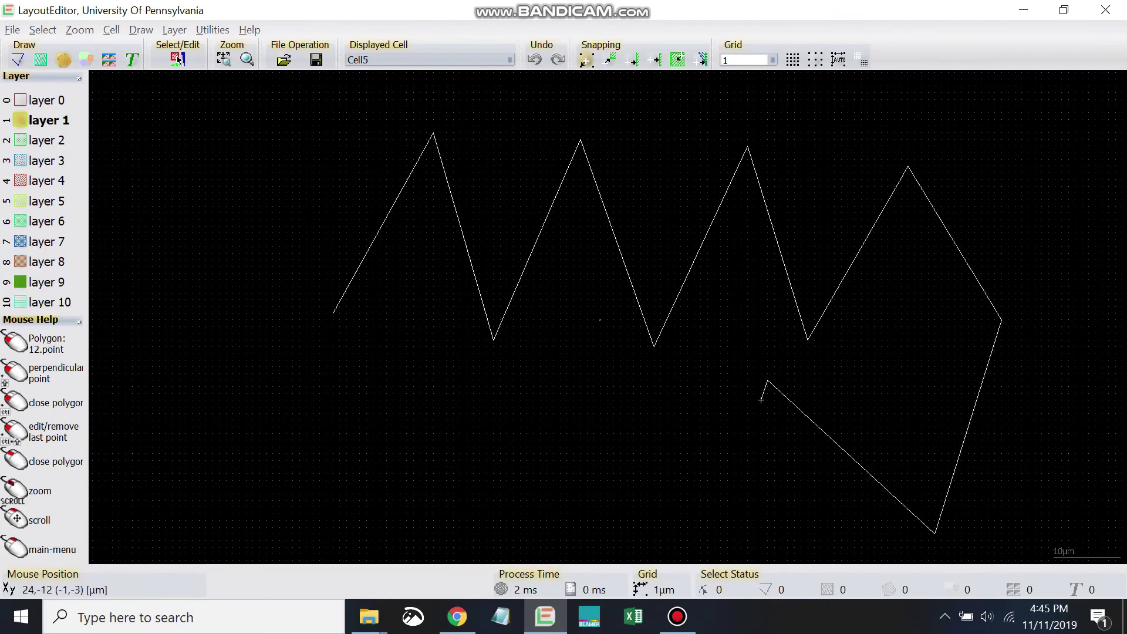
left_click(627, 553)
left_click(387, 380)
left_click(240, 527)
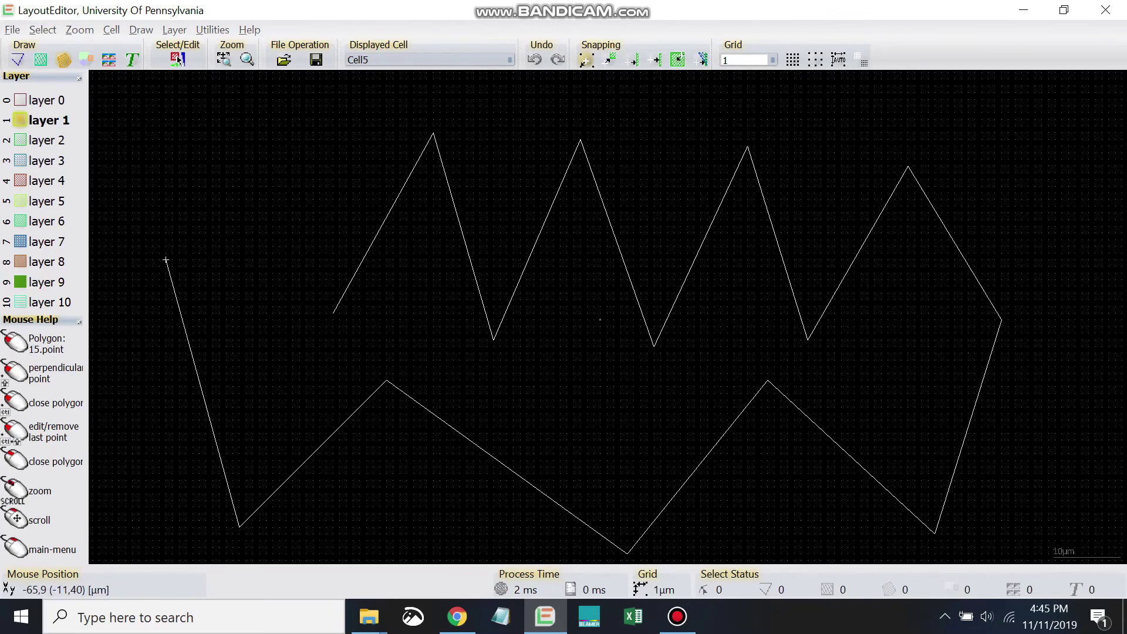
- Add the last polygon corners at about (-65, 9) and (-52, 24), return to the starting point and close the polygon
left_click(166, 259)
left_click(253, 160)
left_click(333, 313)
right_click(275, 283)
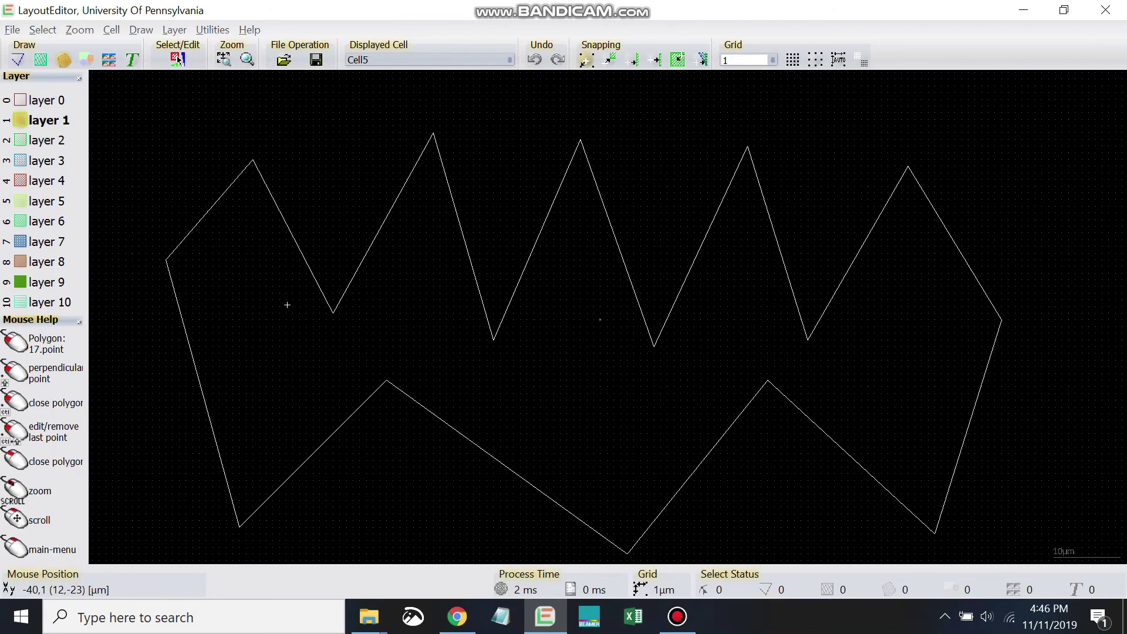
right_click(287, 304)
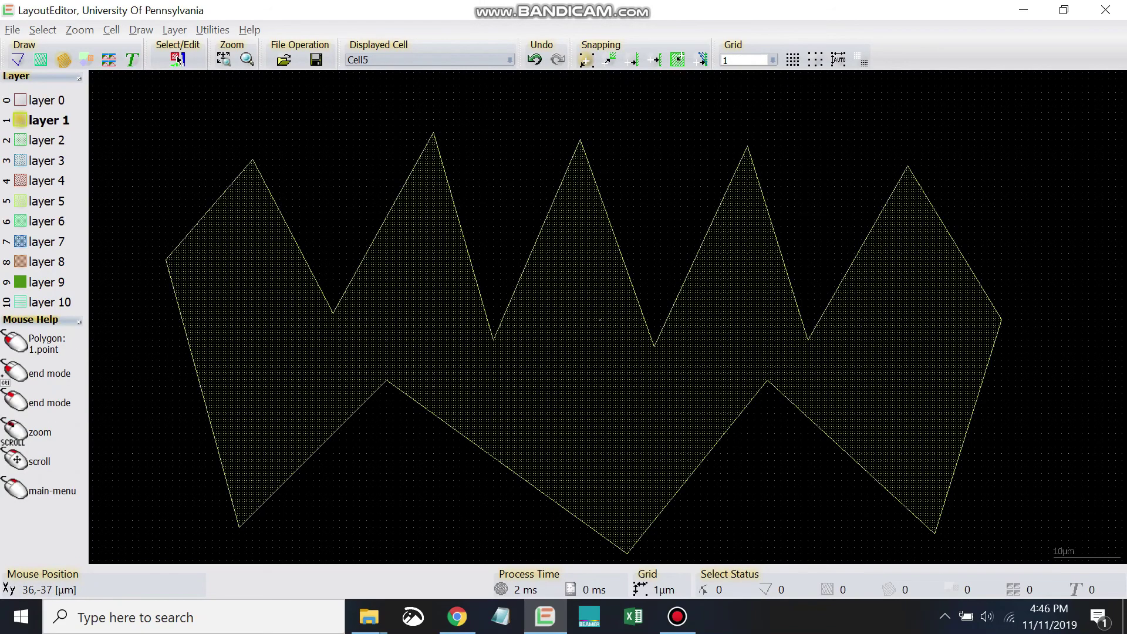
- Start a second polygon at about (71, -3) and zigzag its upper edge rightward to (125, 14), with turns between about y = 14 and y = -6
scroll(552, 288, "down", 4)
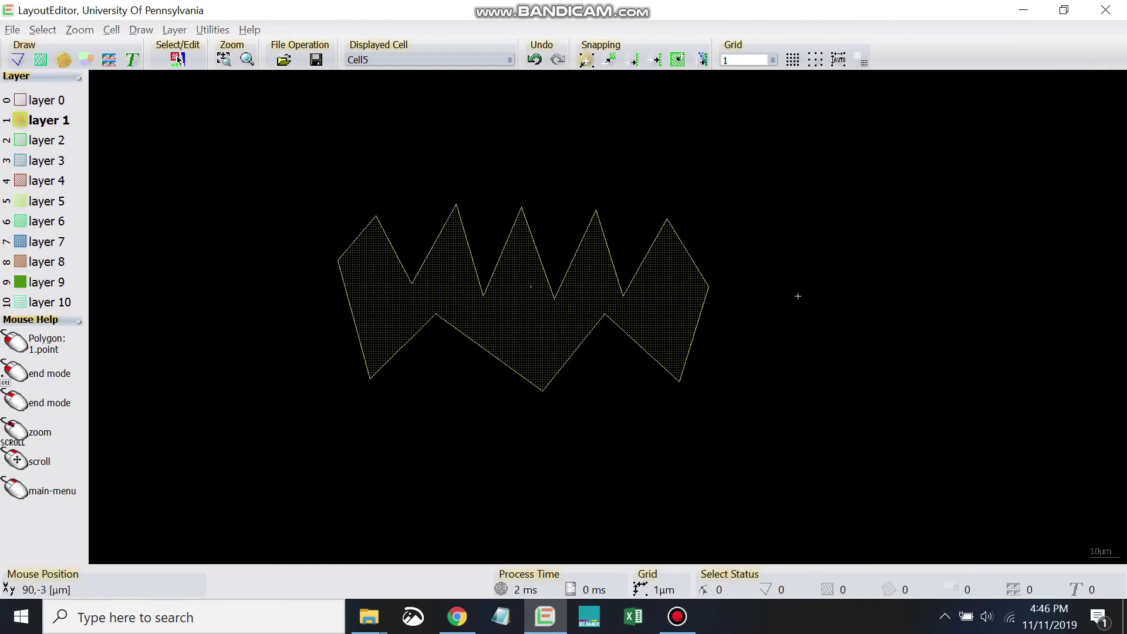
scroll(878, 291, "up", 4)
left_click(571, 298)
left_click(664, 185)
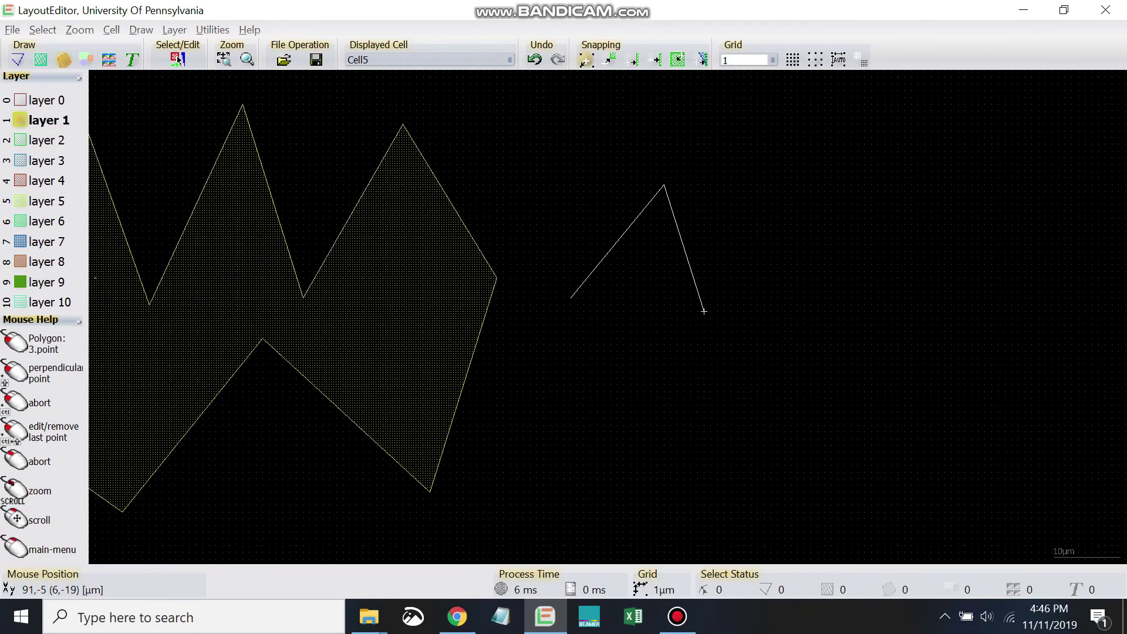
left_click(704, 312)
left_click(778, 198)
left_click(830, 318)
left_click(932, 185)
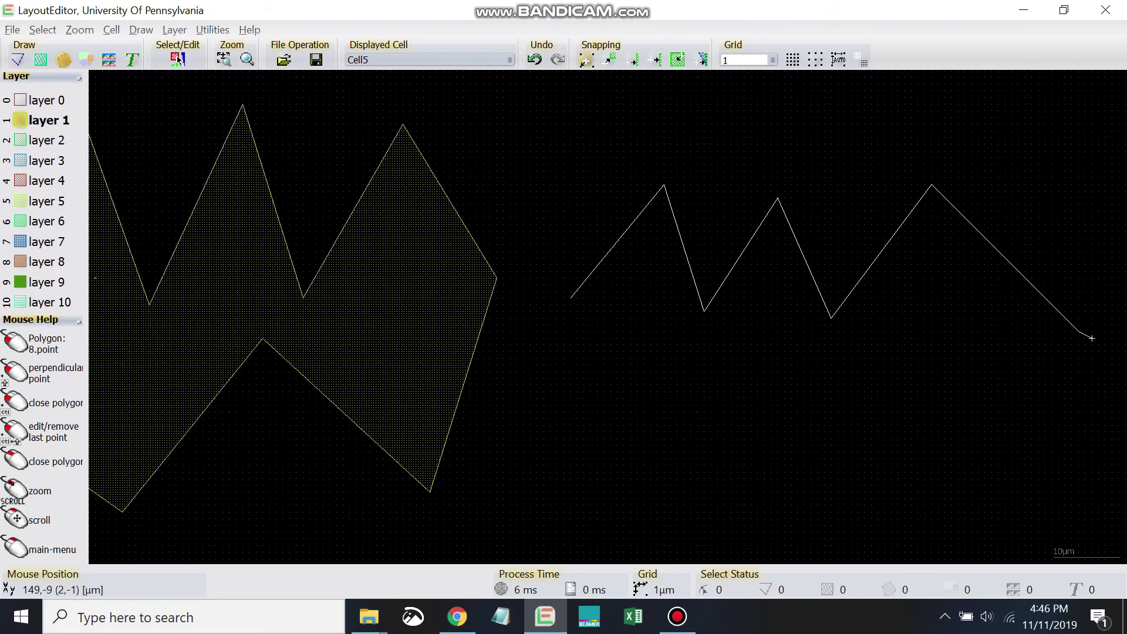
- Continue the polygon around about (147, -8) and (137, -29), and zigzag its lower edge leftward from about (126, -43) to (92, -46)
left_click(1078, 333)
left_click(1012, 472)
scroll(682, 200, "down", 1)
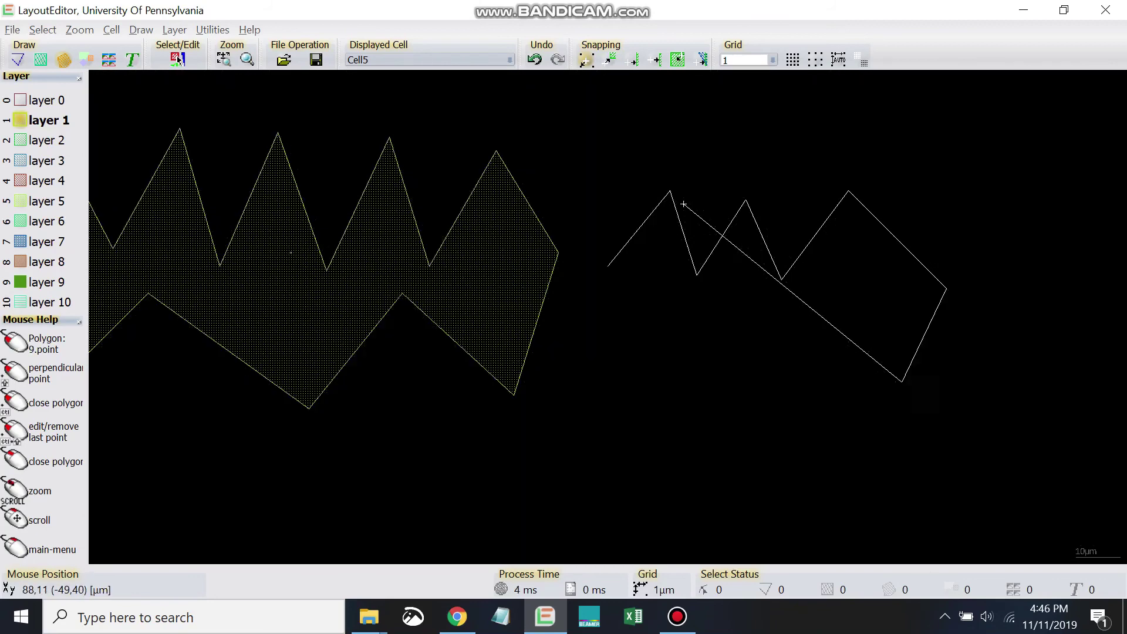
left_click(853, 444)
left_click(839, 316)
left_click(763, 462)
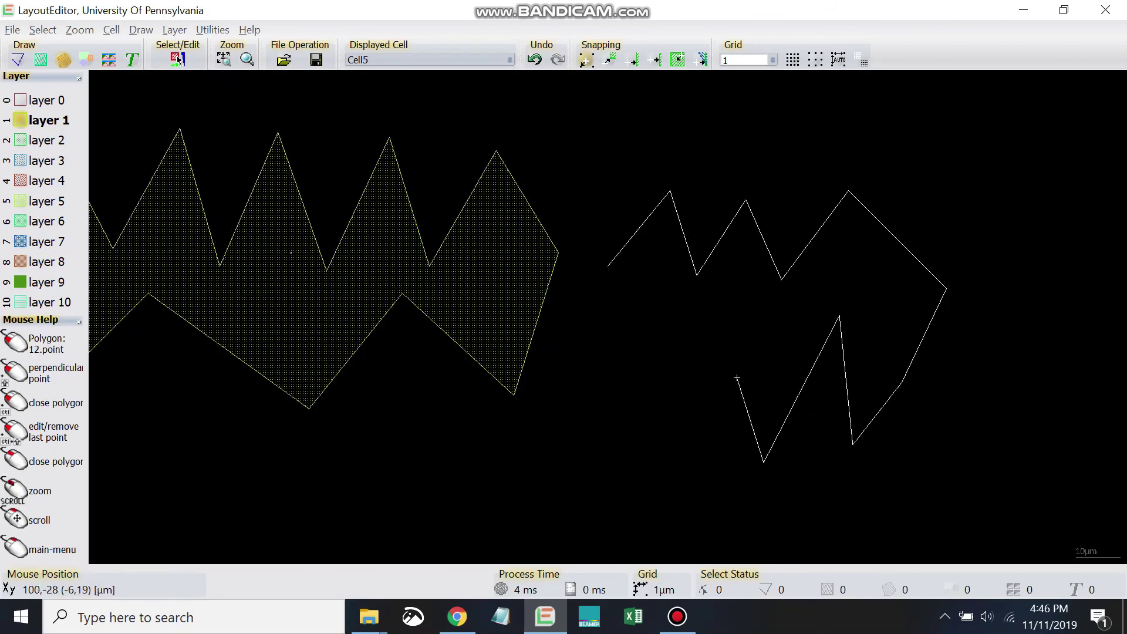
left_click(733, 338)
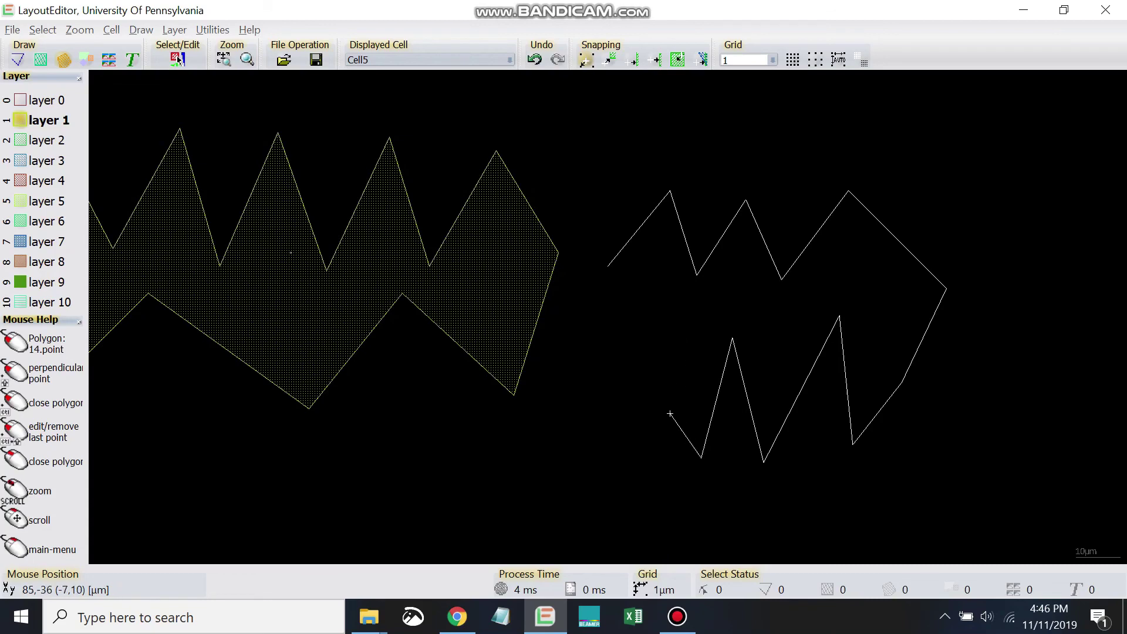
- Outline the polygon's stepped left side with a rectangular notch from about (67, -46) to (63, 14), close it at the start point and end drawing
left_click(590, 457)
left_click(590, 347)
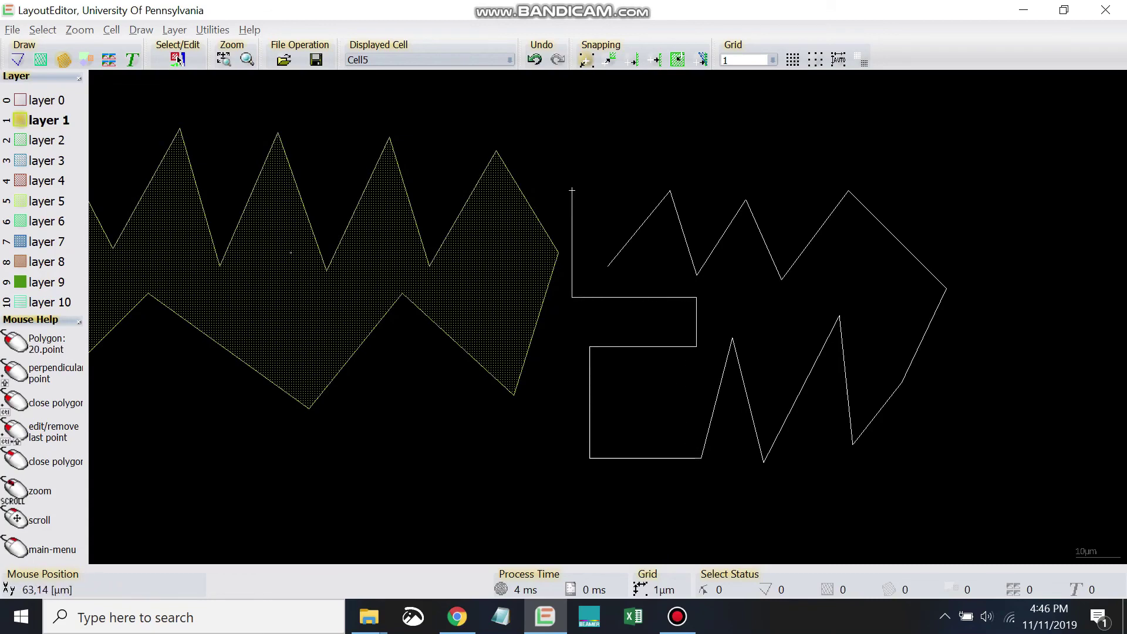
left_click(571, 190)
left_click(607, 266)
right_click(830, 319)
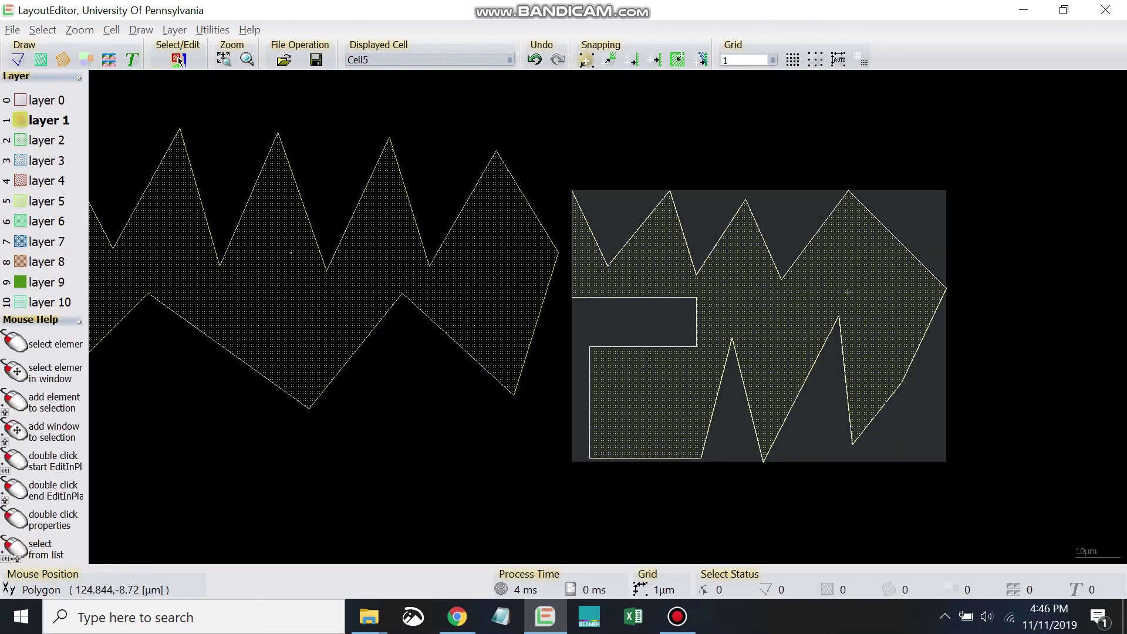